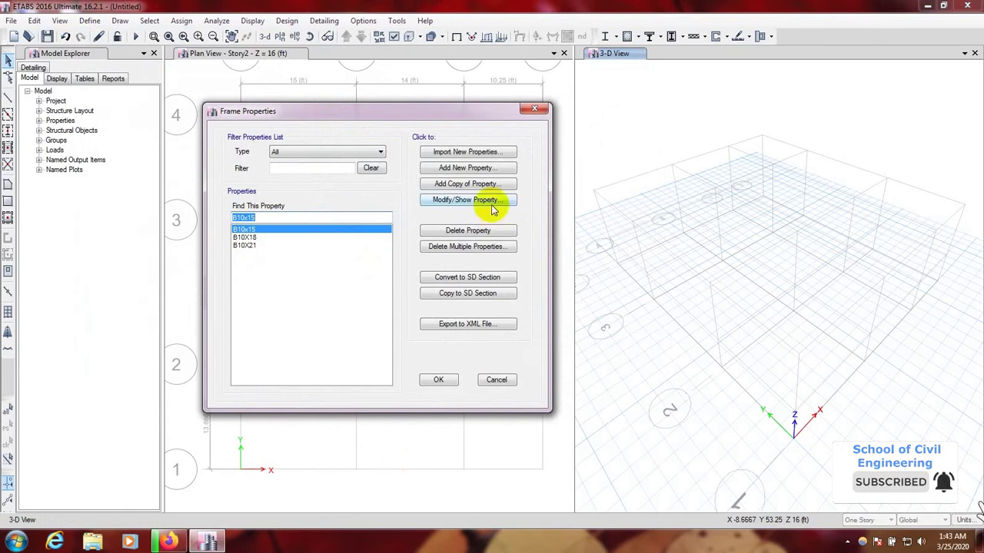
Create concrete rectangular section C12X15, 15 in deep by 12 in wide, and bring up its rebar data.
{"action": "left_click", "coordinate": [457, 168]}
{"action": "left_click", "coordinate": [284, 250]}
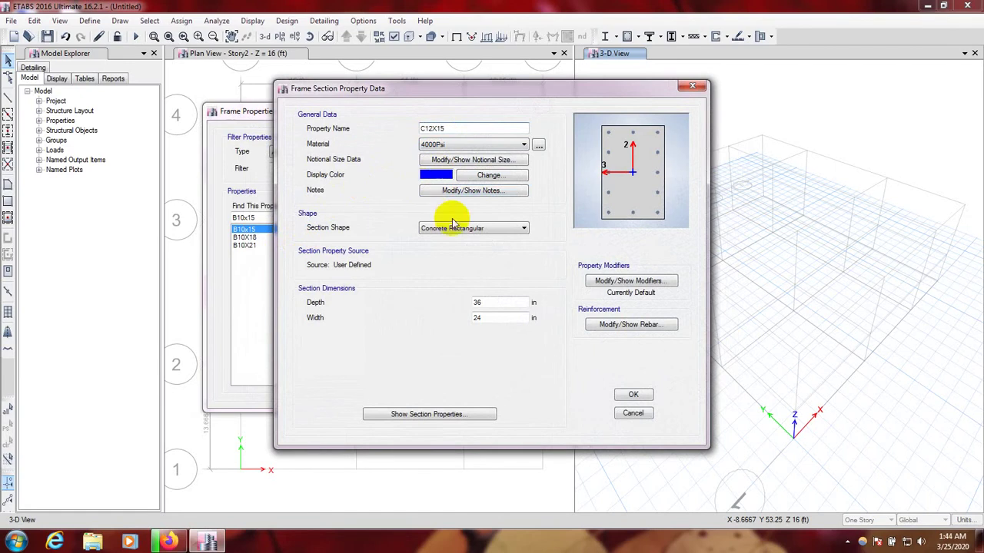
{"action": "double_click", "coordinate": [498, 317]}
{"action": "type", "text": "12"}
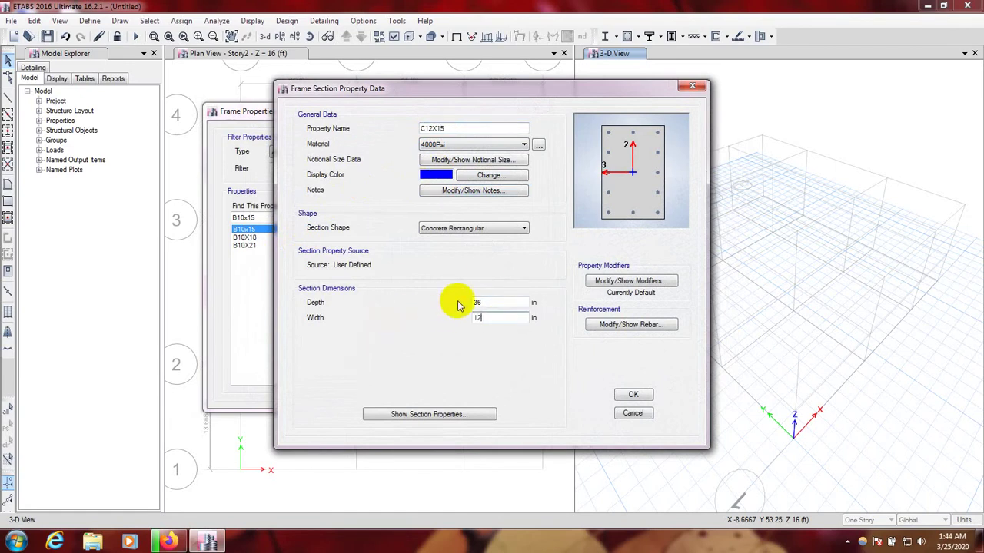
{"action": "double_click", "coordinate": [487, 304]}
{"action": "type", "text": "15"}
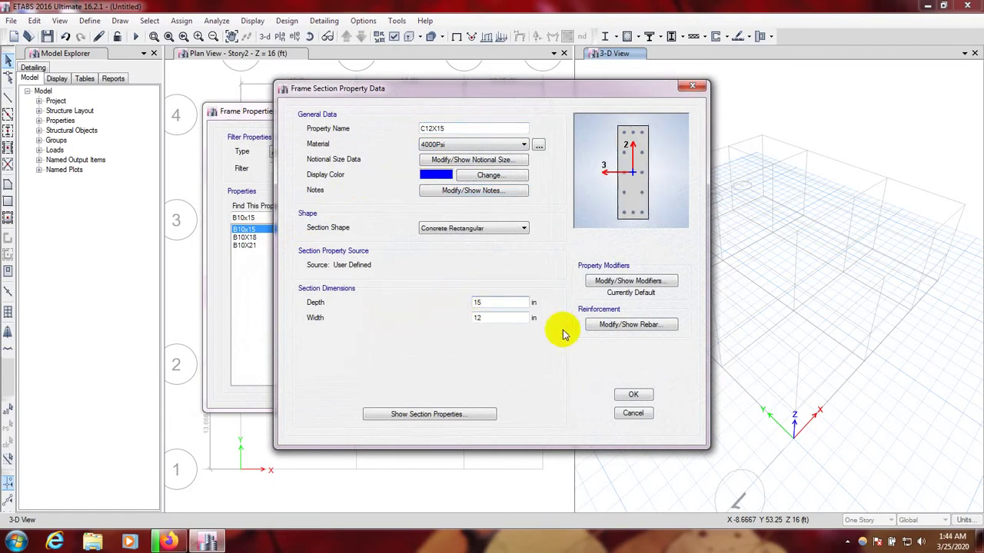
{"action": "left_click", "coordinate": [633, 326]}
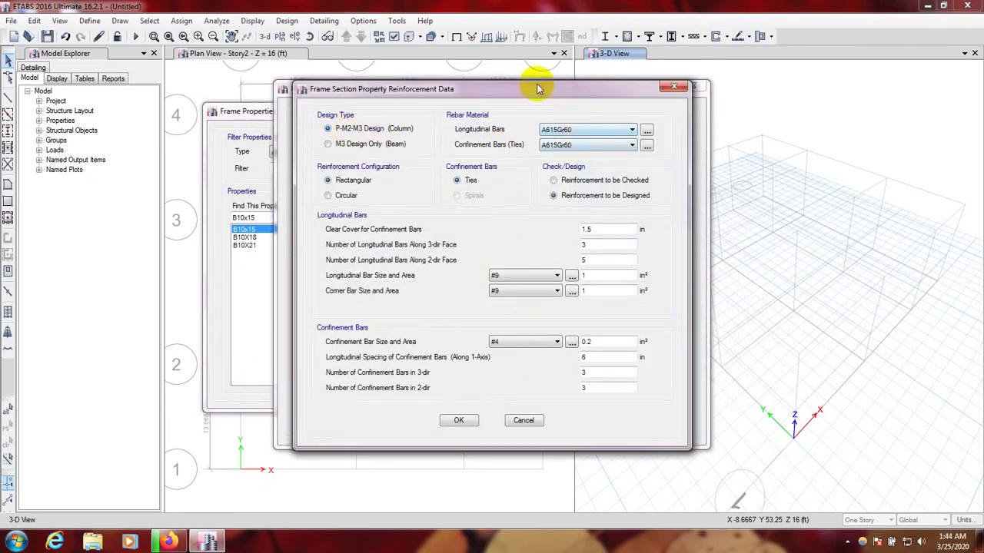
{"action": "left_click_drag", "start_coordinate": [538, 89], "coordinate": [776, 172]}
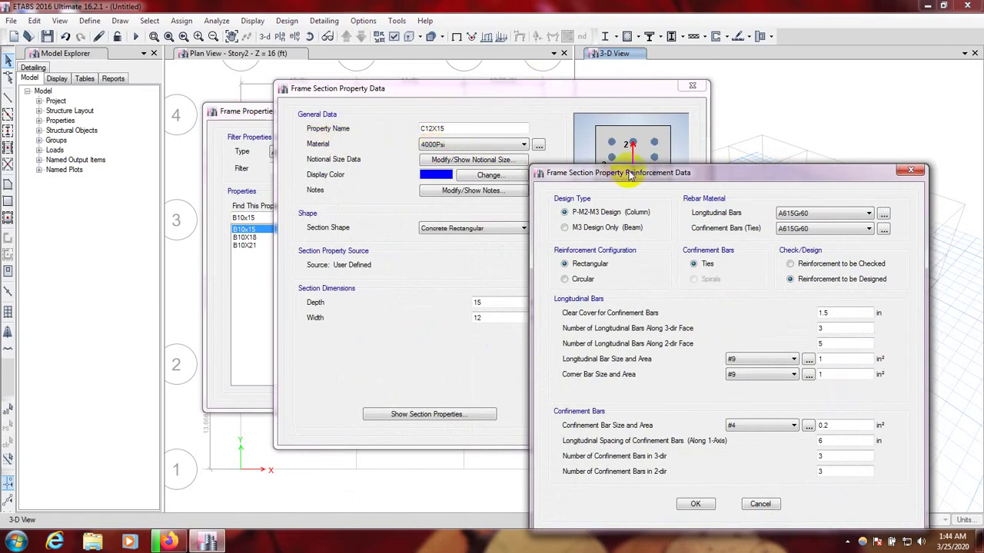
Set C12X15's column rebar to Reinforcement to be Designed with 1.5 in clear cover and accept.
{"action": "left_click_drag", "start_coordinate": [637, 174], "coordinate": [478, 75]}
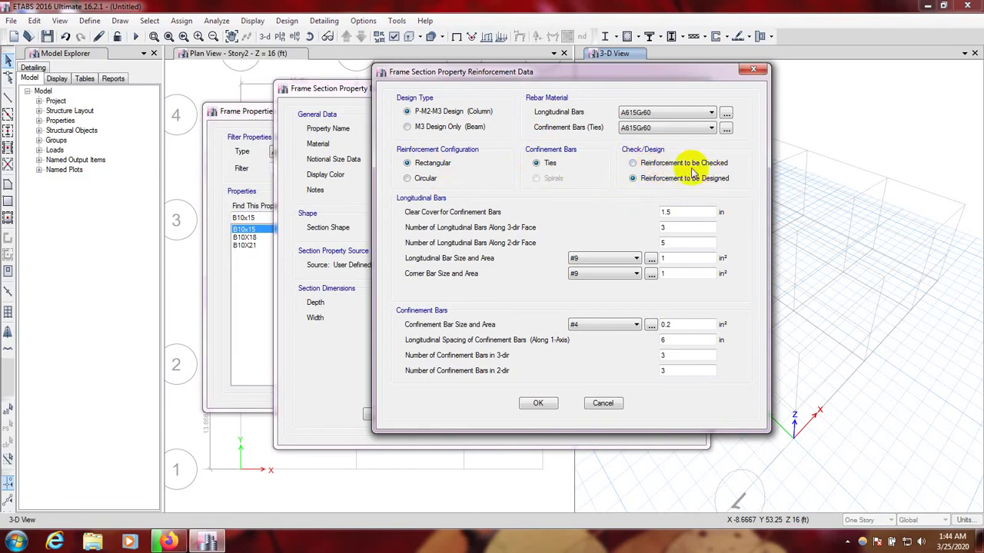
{"action": "left_click", "coordinate": [632, 178]}
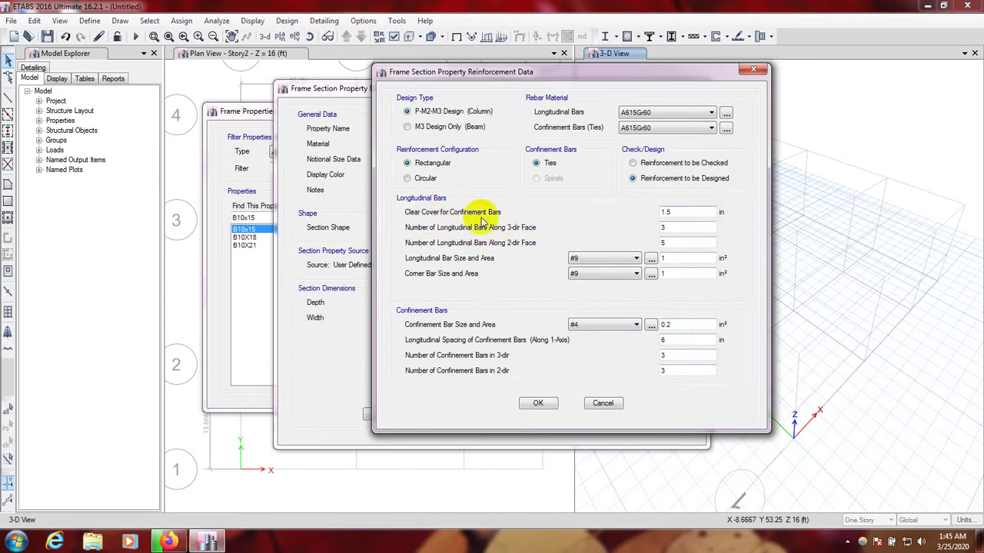
{"action": "double_click", "coordinate": [685, 213]}
{"action": "left_click", "coordinate": [687, 213]}
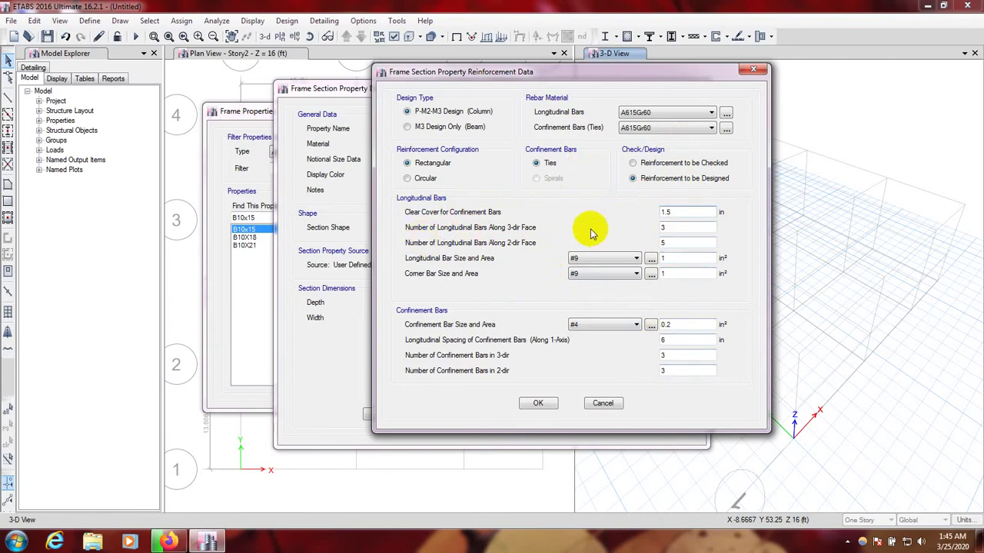
{"action": "left_click", "coordinate": [537, 405]}
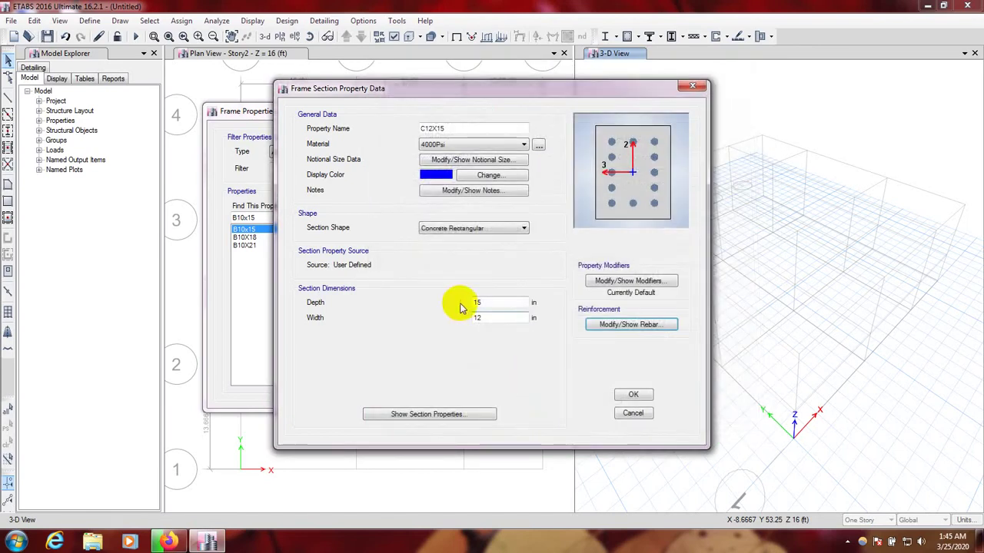
Apply 0.7 moment of inertia modifiers about axes 2 and 3, then save C12X15.
{"action": "left_click", "coordinate": [607, 283]}
{"action": "left_click_drag", "start_coordinate": [523, 152], "coordinate": [543, 149]}
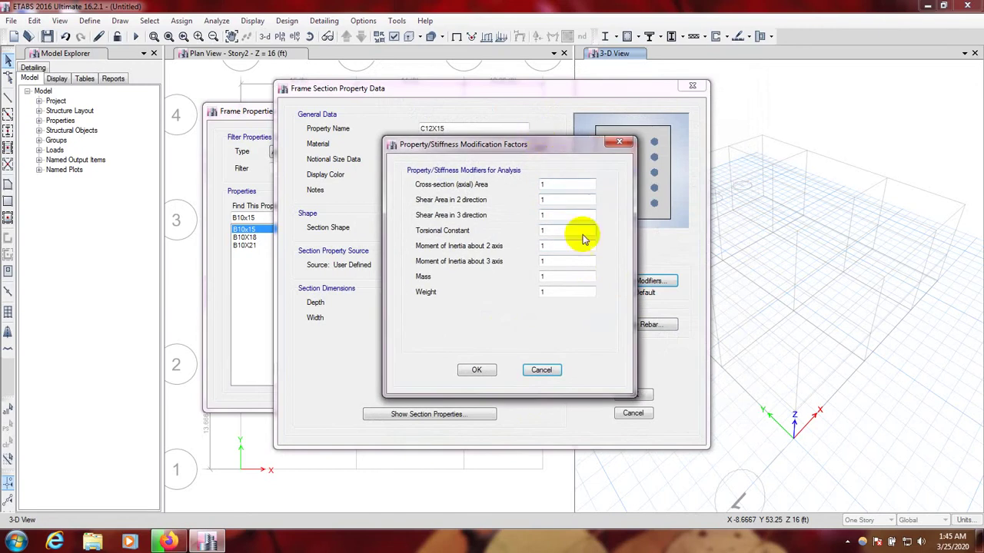
{"action": "left_click_drag", "start_coordinate": [575, 243], "coordinate": [529, 249]}
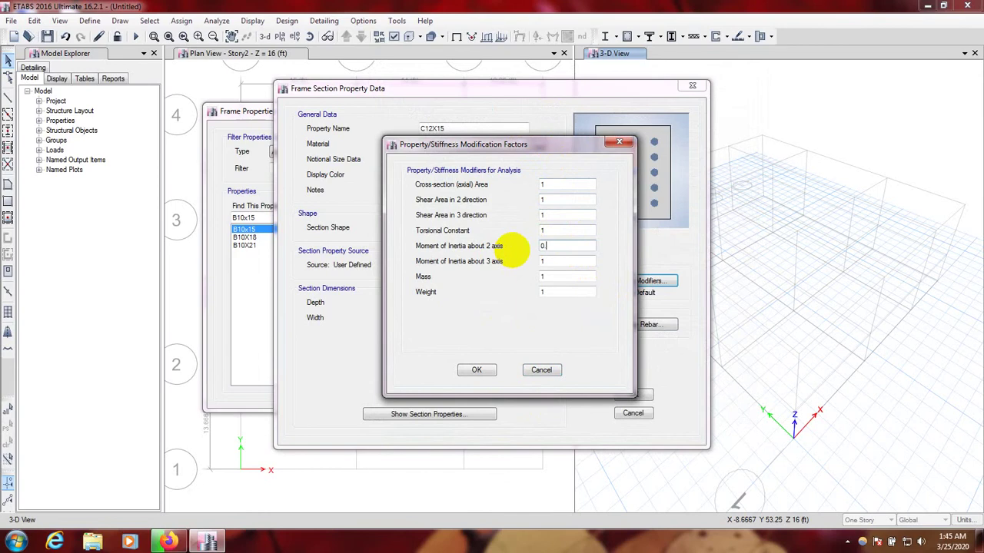
{"action": "type", "text": "0.7"}
{"action": "left_click_drag", "start_coordinate": [571, 265], "coordinate": [486, 265]}
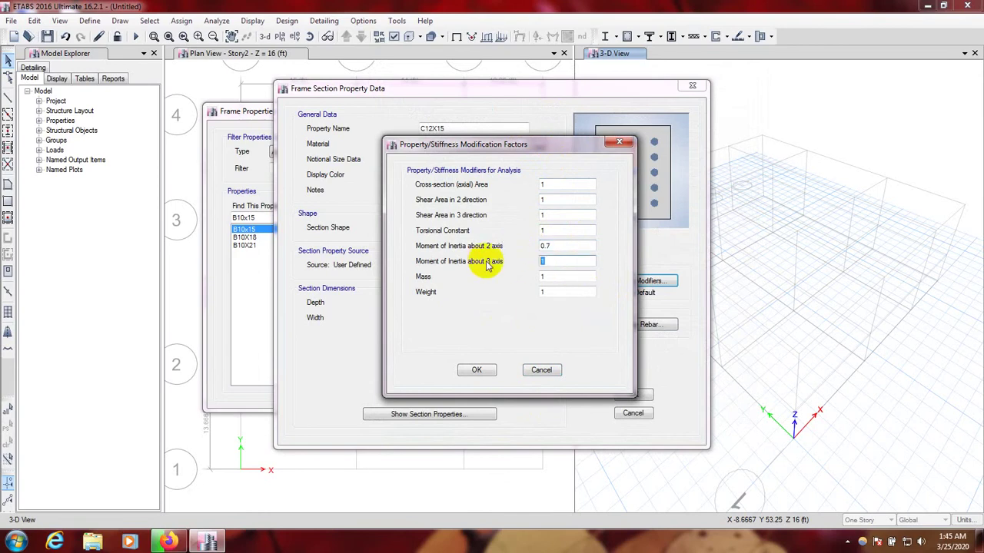
{"action": "type", "text": "0.7"}
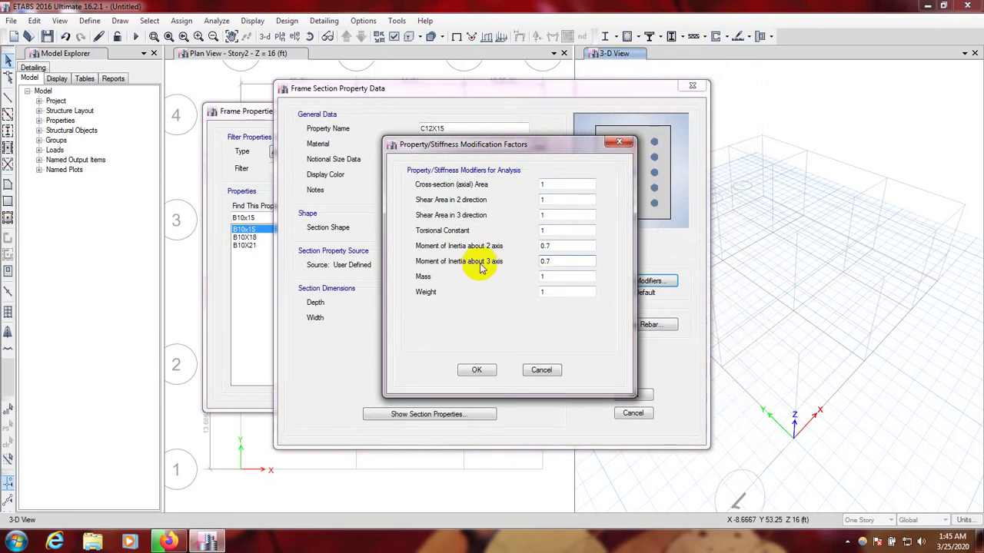
{"action": "left_click", "coordinate": [477, 370]}
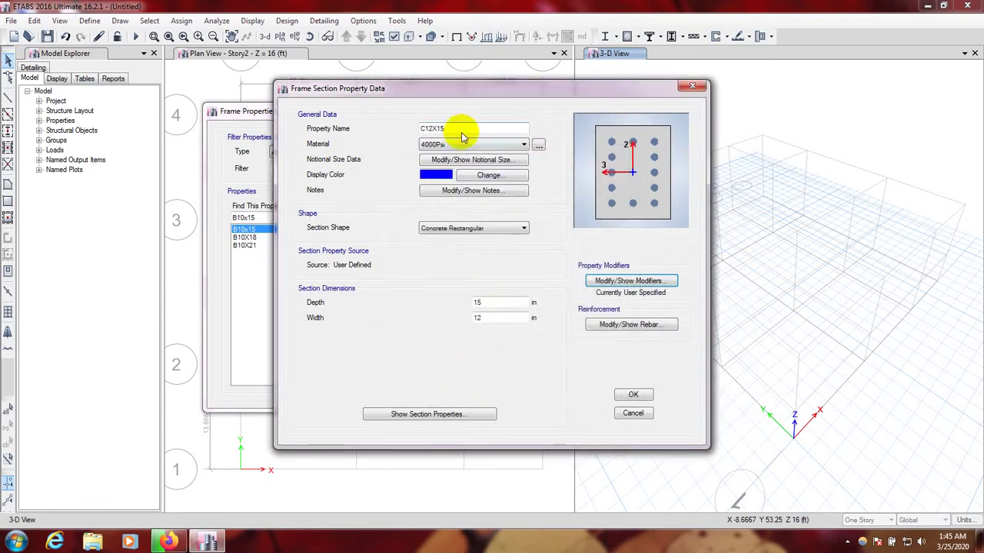
{"action": "left_click", "coordinate": [632, 396]}
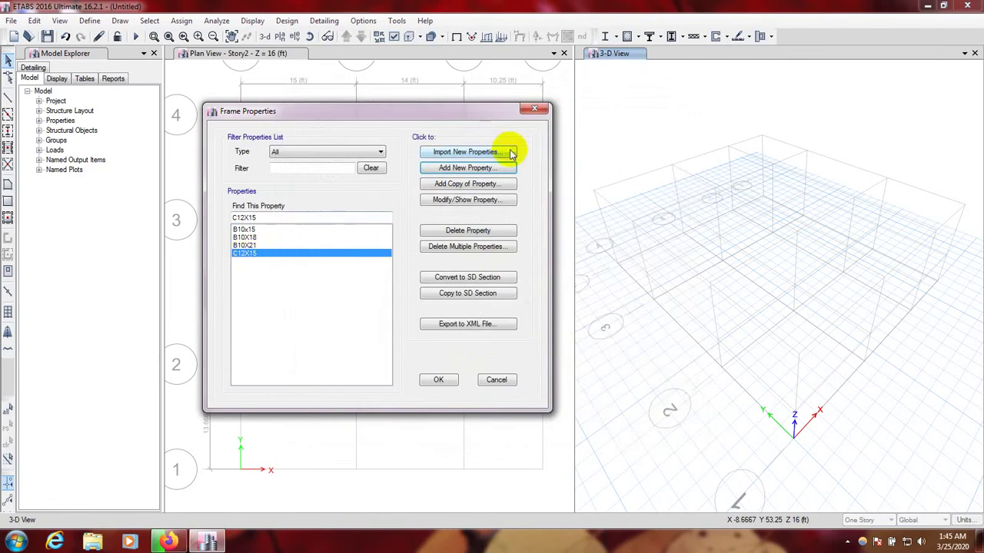
Copy C12X15 as C12X18 with an 18 in depth and save it.
{"action": "left_click", "coordinate": [466, 184]}
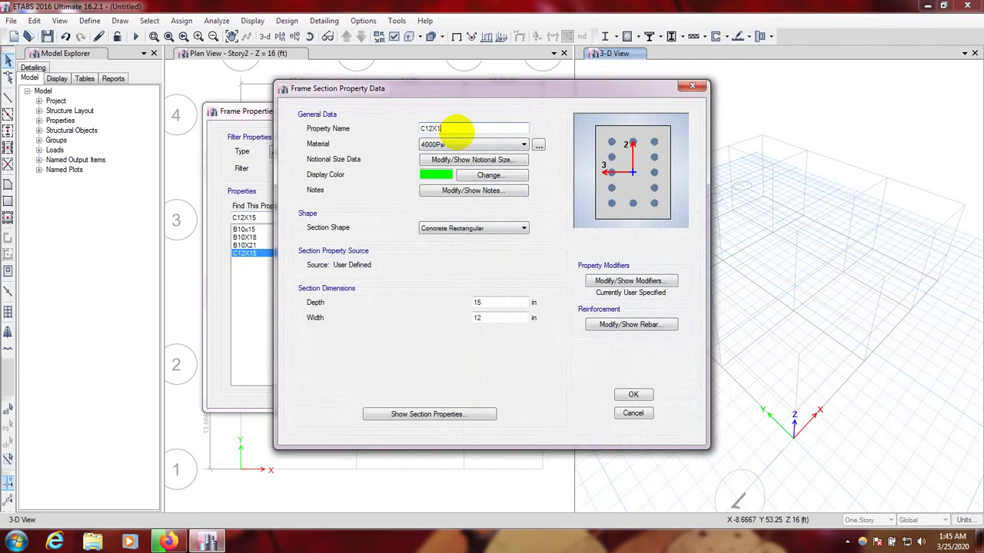
{"action": "type", "text": "C12X18"}
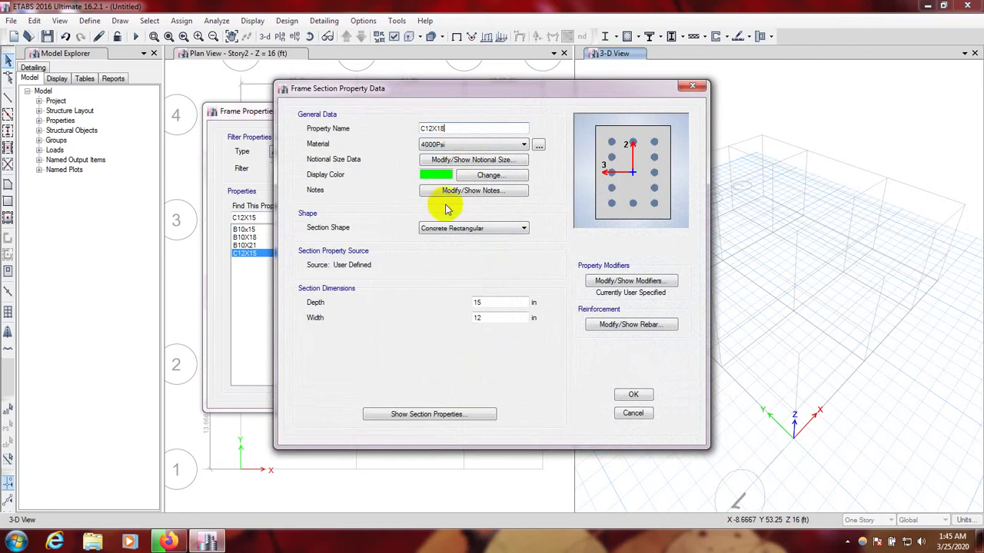
{"action": "left_click", "coordinate": [488, 304]}
{"action": "double_click", "coordinate": [480, 302]}
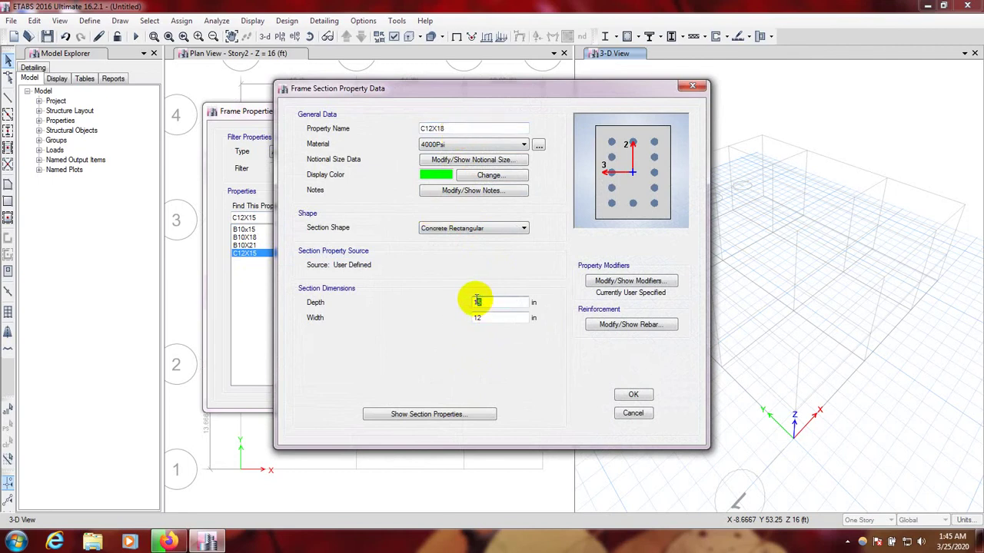
{"action": "double_click", "coordinate": [477, 302]}
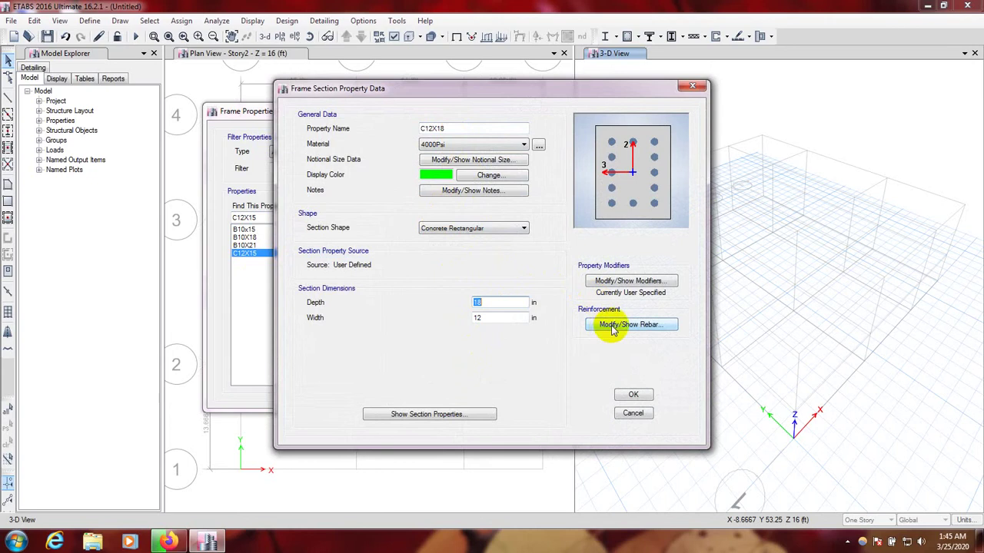
{"action": "left_click", "coordinate": [632, 395]}
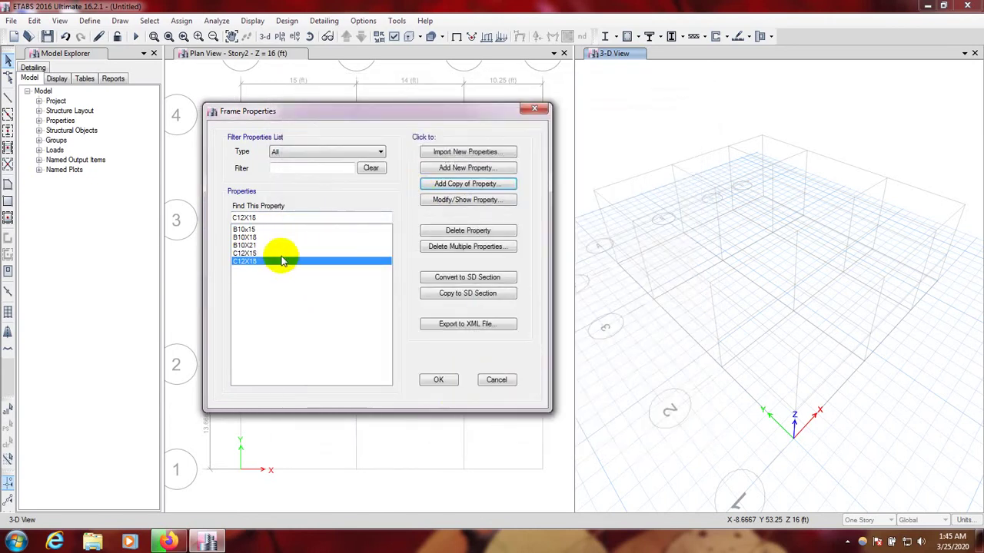
Copy C12X18 as C12X21 with a 21 in depth and save it.
{"action": "left_click", "coordinate": [467, 187]}
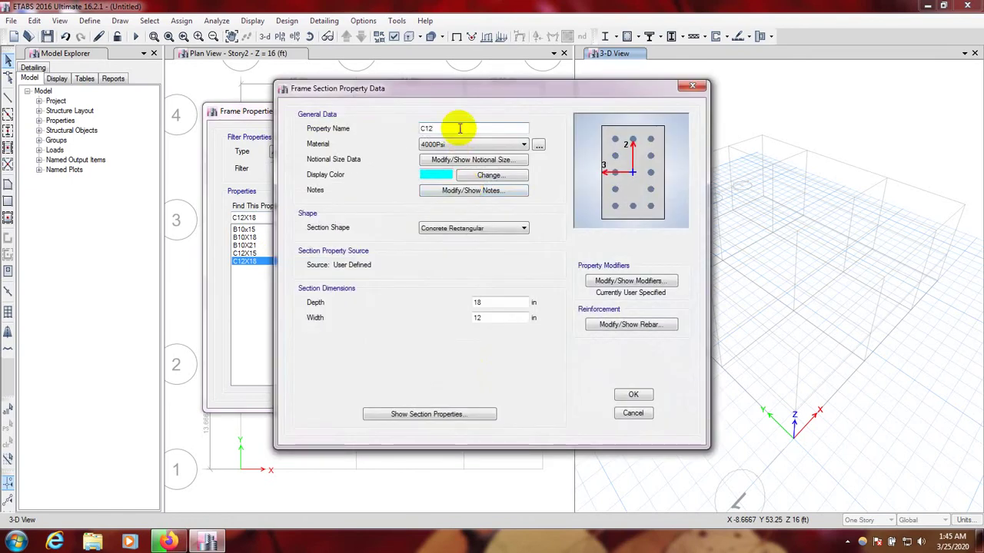
{"action": "double_click", "coordinate": [479, 303]}
{"action": "type", "text": "21"}
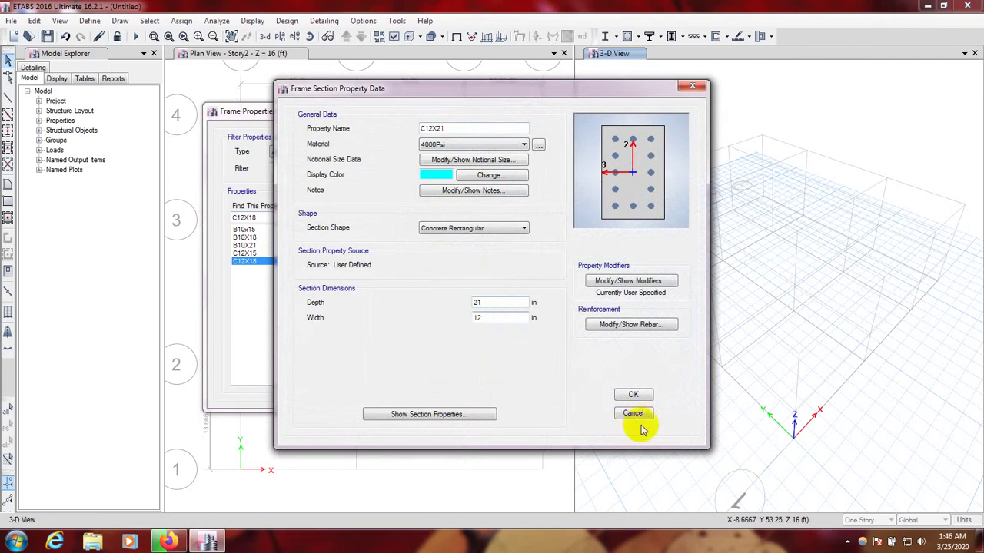
{"action": "left_click", "coordinate": [632, 395]}
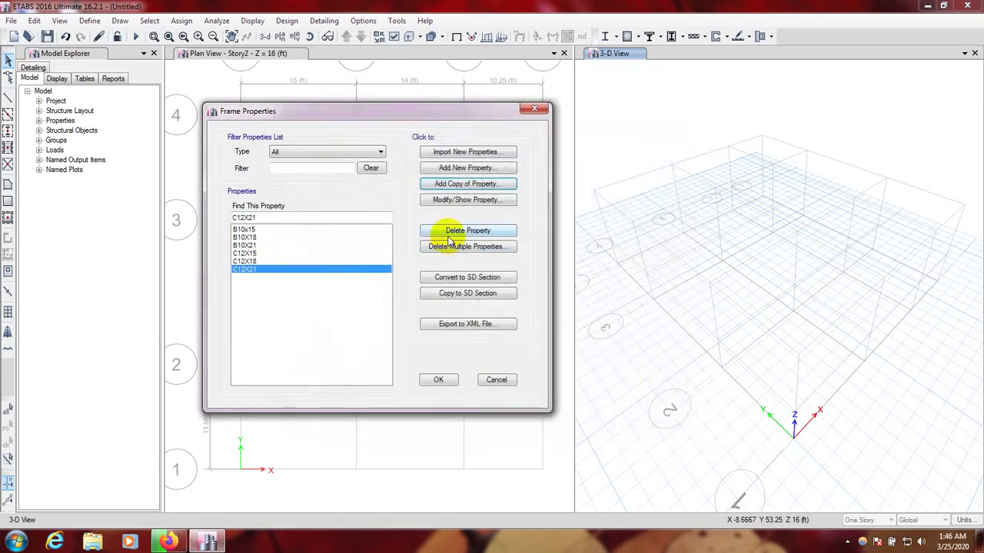
Copy C12X21 as a new section named C12X24 and save it.
{"action": "left_click", "coordinate": [462, 184]}
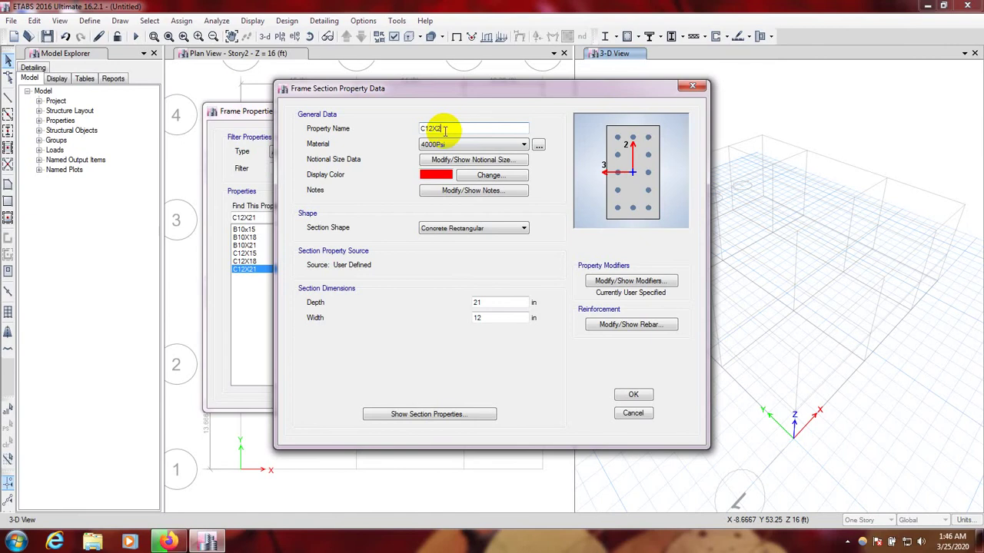
{"action": "type", "text": "C12X24"}
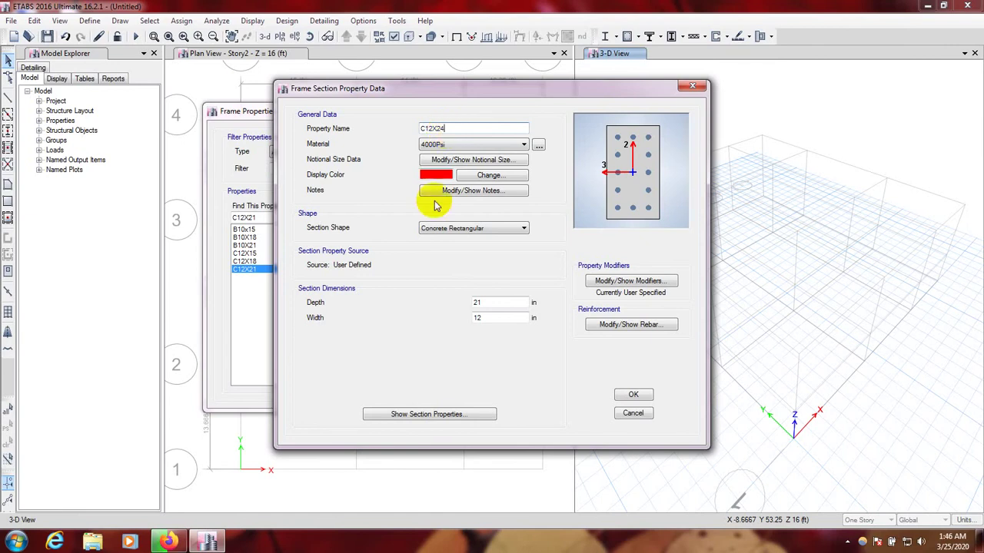
{"action": "double_click", "coordinate": [478, 303]}
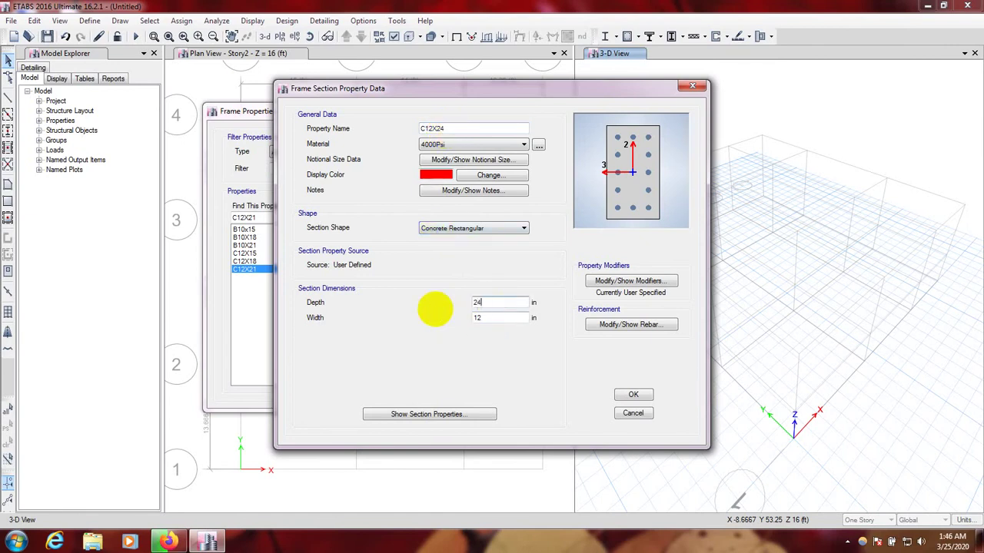
{"action": "left_click", "coordinate": [632, 395]}
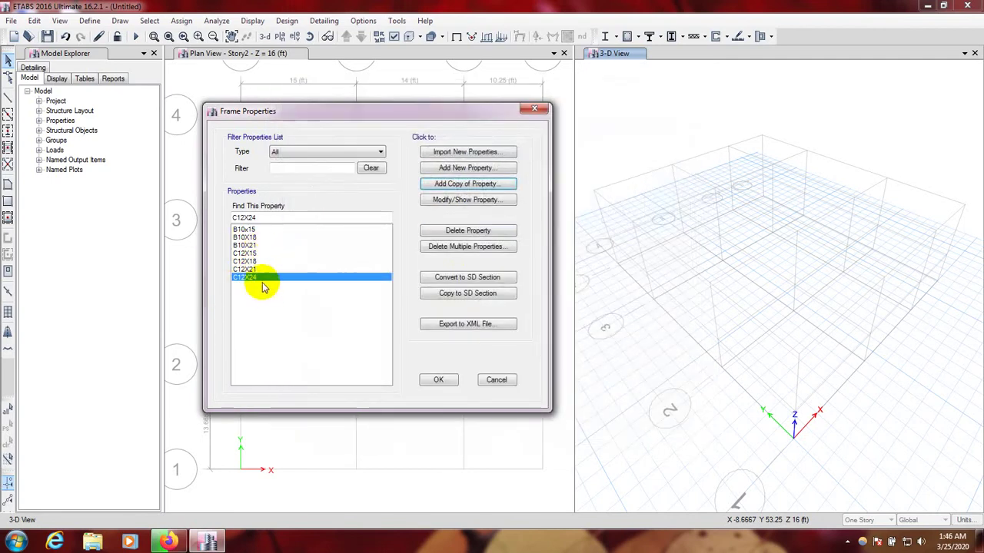
Copy C12X24 as C12X27 with a 27 in depth and save it.
{"action": "left_click", "coordinate": [465, 185]}
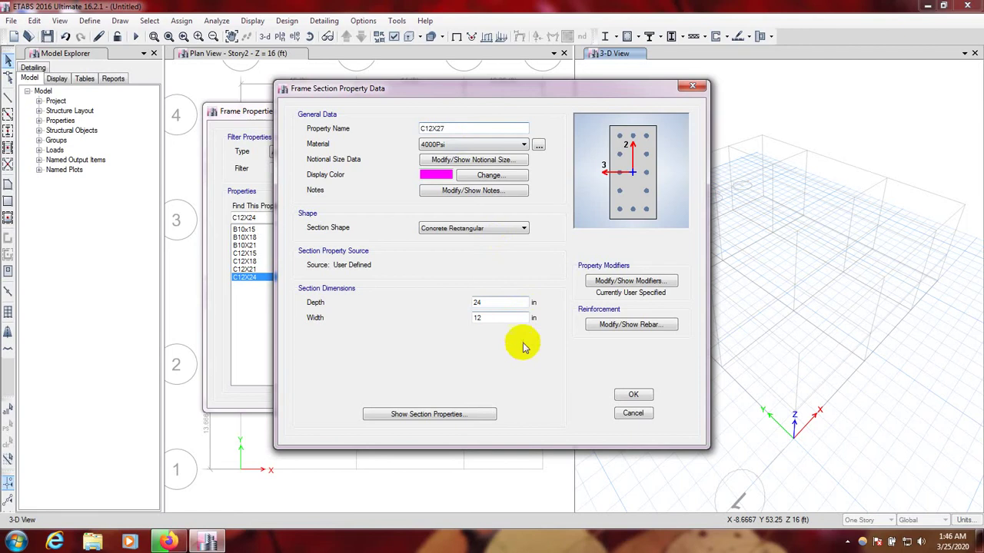
{"action": "double_click", "coordinate": [478, 304]}
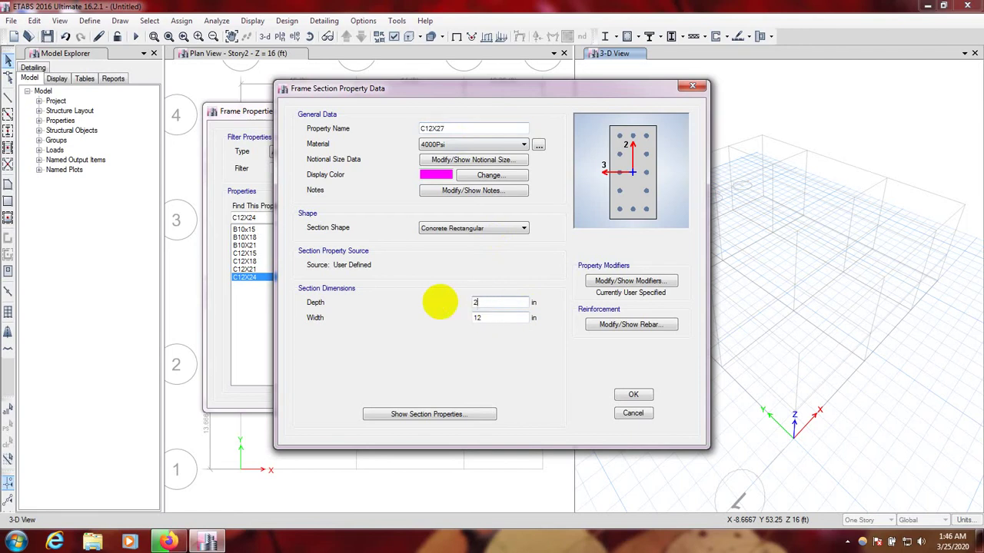
{"action": "type", "text": "27"}
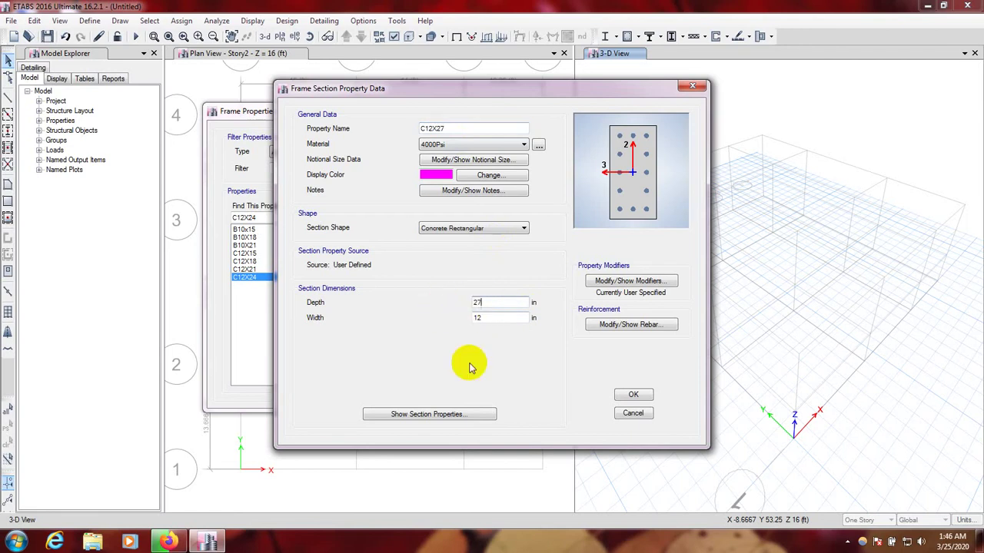
{"action": "left_click", "coordinate": [630, 396]}
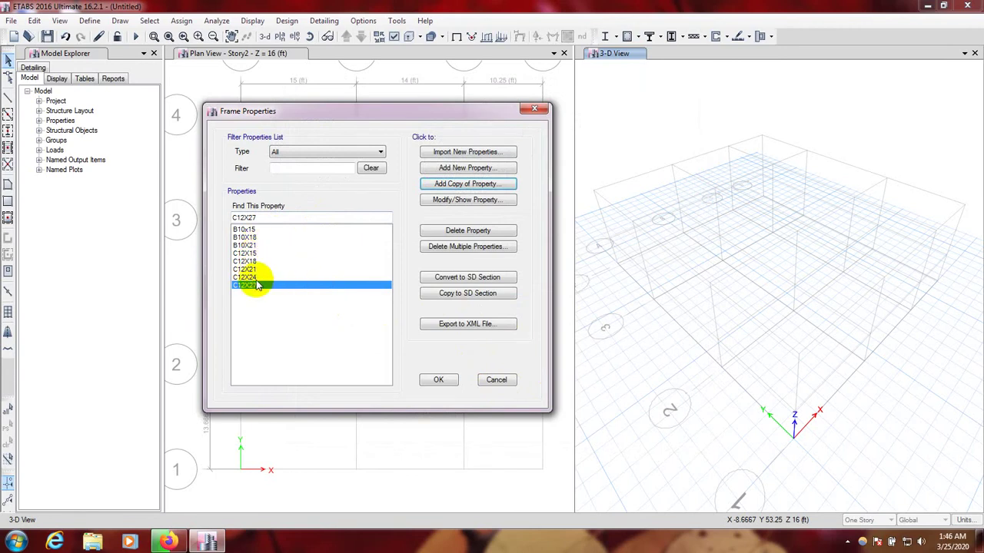
{"action": "left_click", "coordinate": [263, 318]}
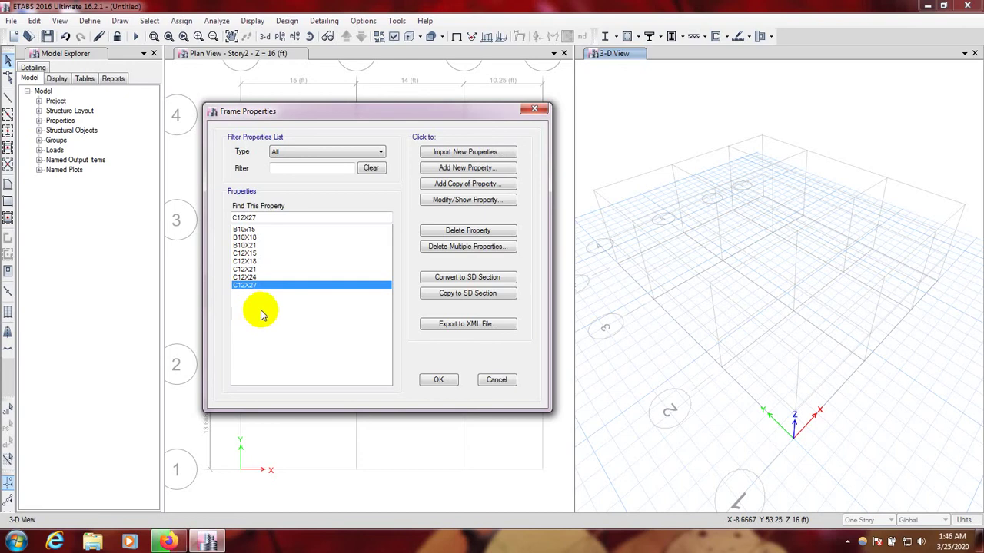
{"action": "left_click", "coordinate": [250, 253]}
{"action": "left_click", "coordinate": [258, 262]}
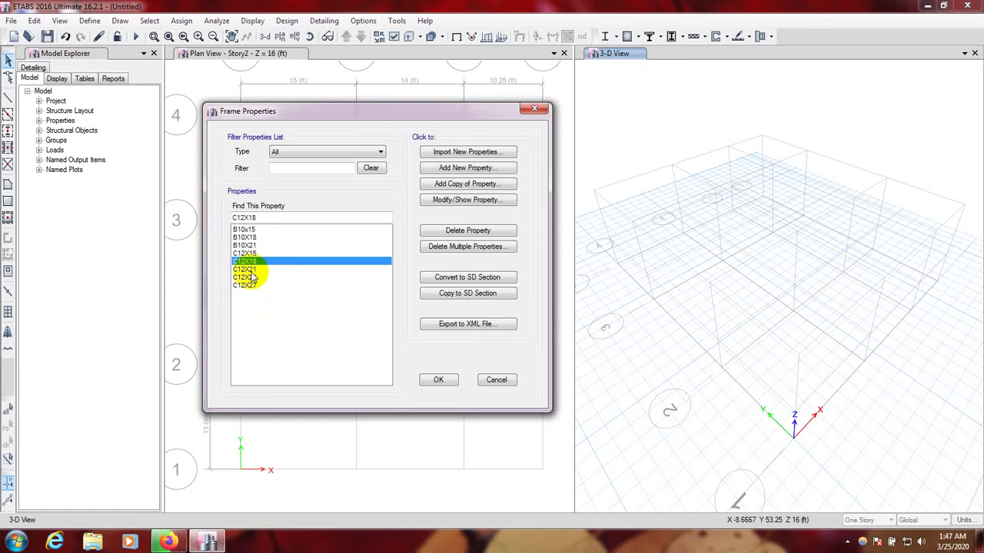
{"action": "left_click", "coordinate": [245, 270]}
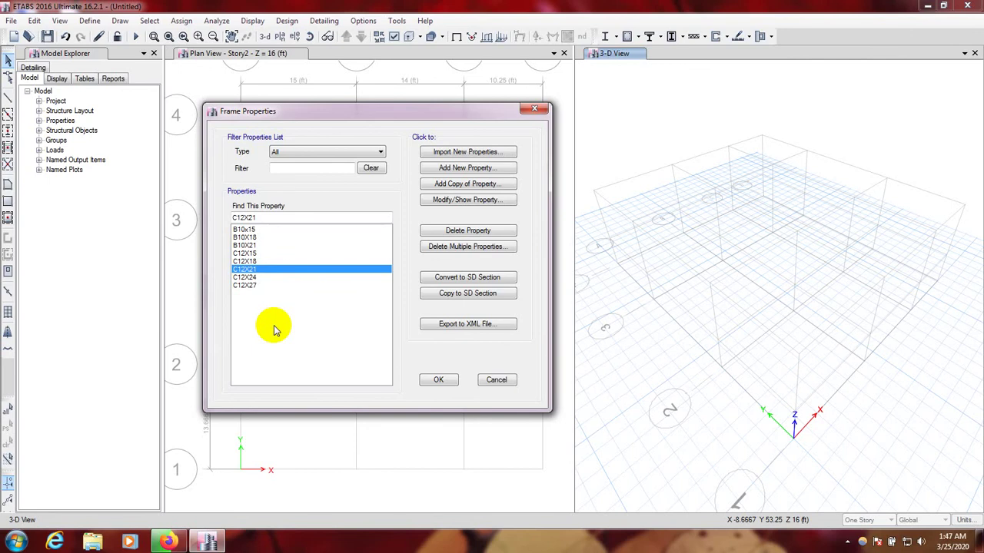
{"action": "left_click", "coordinate": [248, 230]}
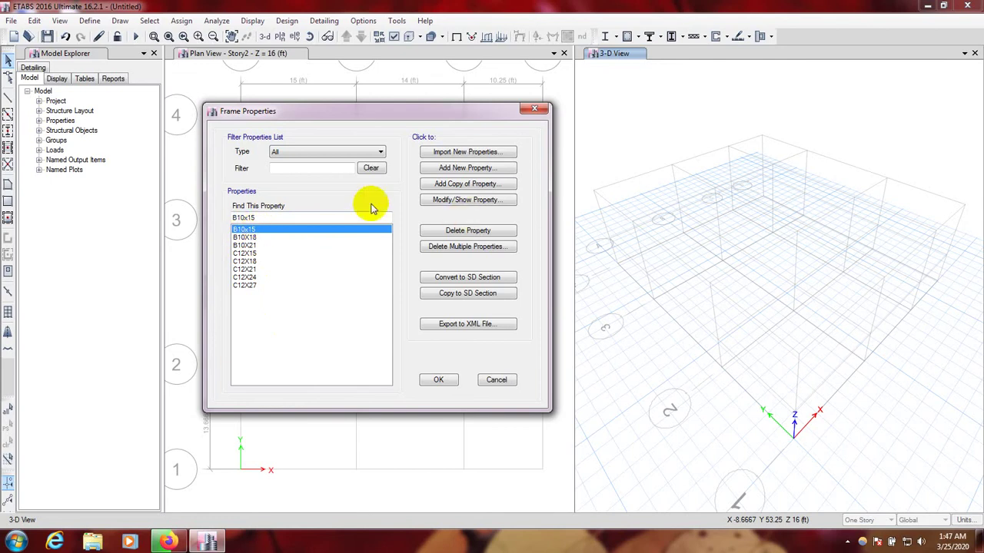
Copy B10x15 as GB12X15 with a 12 in width, save it, and start another copy.
{"action": "left_click", "coordinate": [464, 184]}
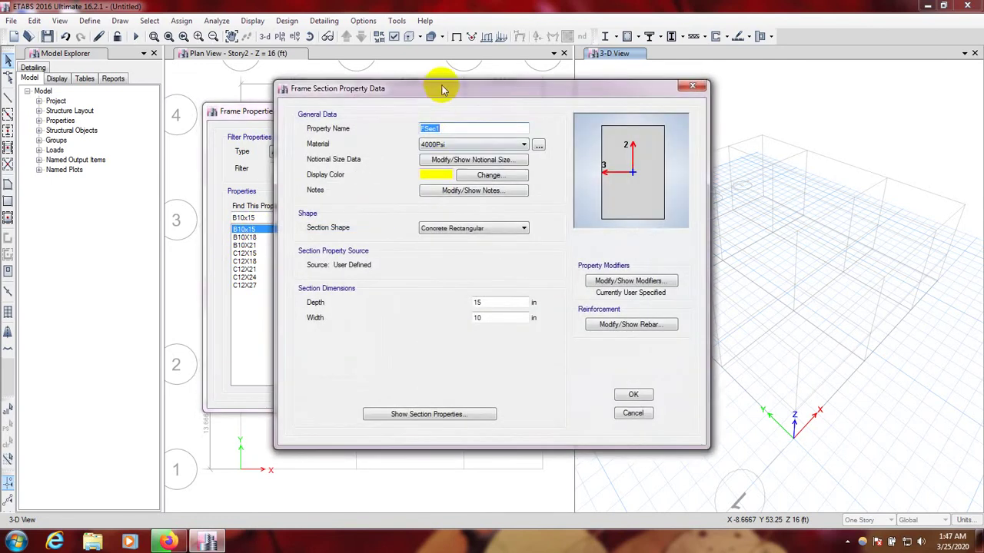
{"action": "left_click_drag", "start_coordinate": [439, 83], "coordinate": [378, 113]}
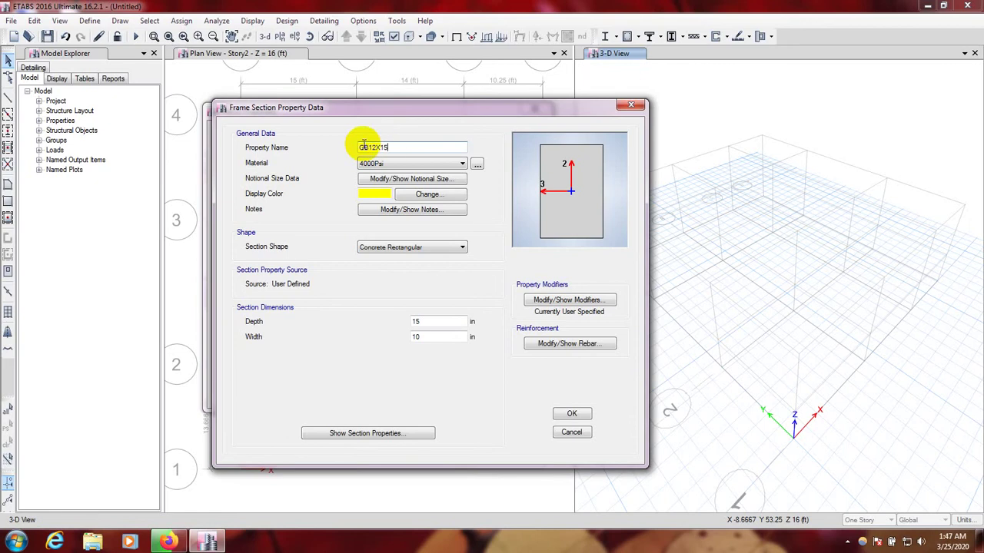
{"action": "left_click_drag", "start_coordinate": [436, 336], "coordinate": [384, 343]}
{"action": "type", "text": "1"}
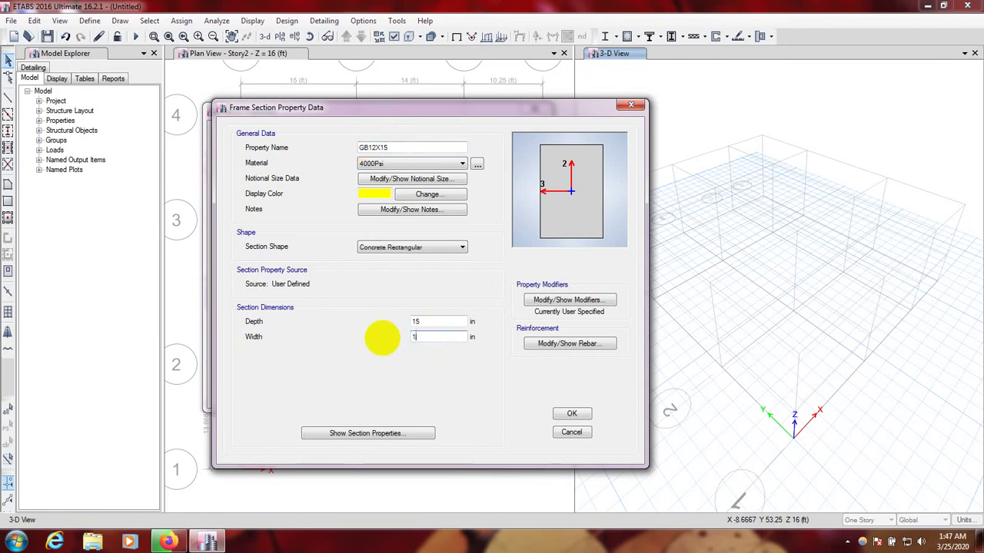
{"action": "type", "text": "2"}
{"action": "left_click", "coordinate": [571, 414]}
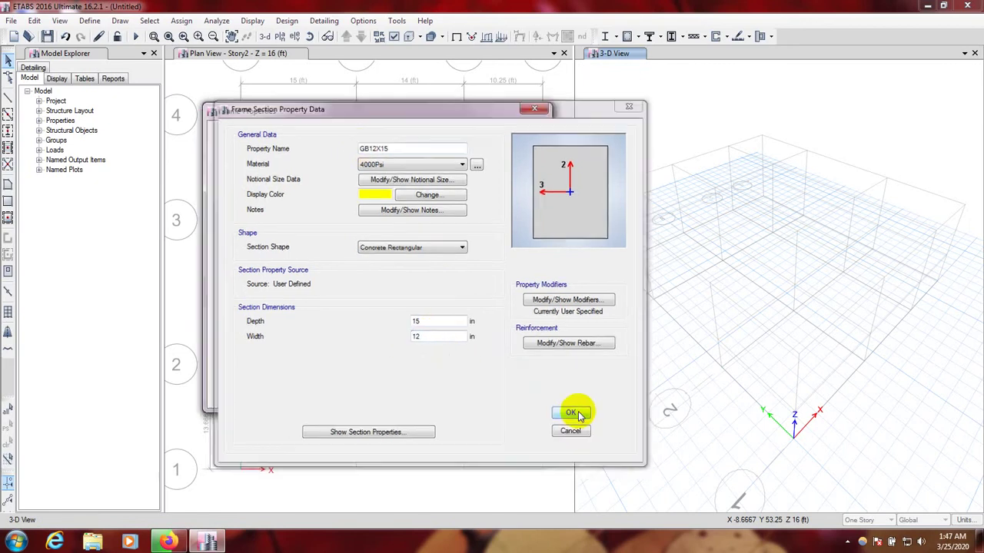
{"action": "left_click", "coordinate": [470, 185]}
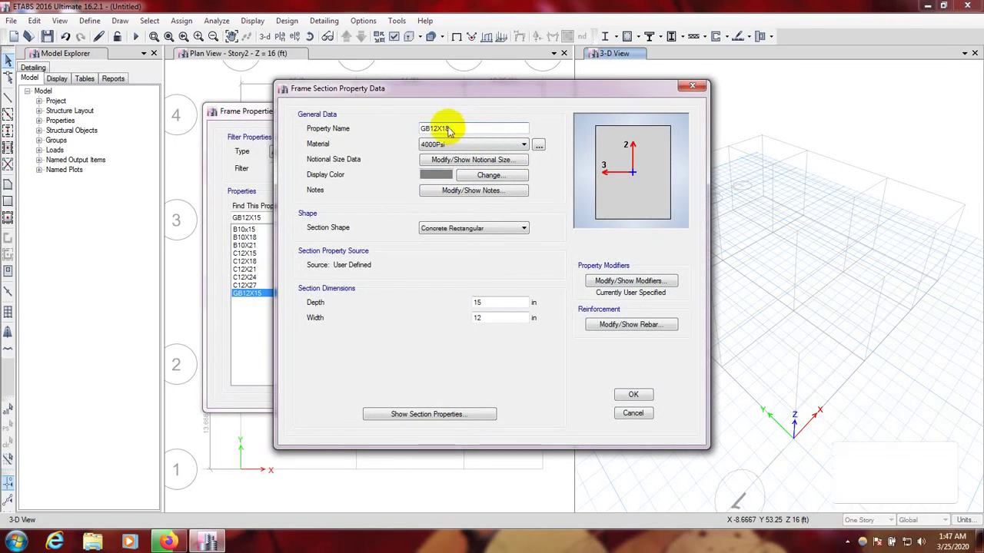
Set the new copy's depth to 18 in and save it as GB12X18.
{"action": "double_click", "coordinate": [494, 302]}
{"action": "type", "text": "1"}
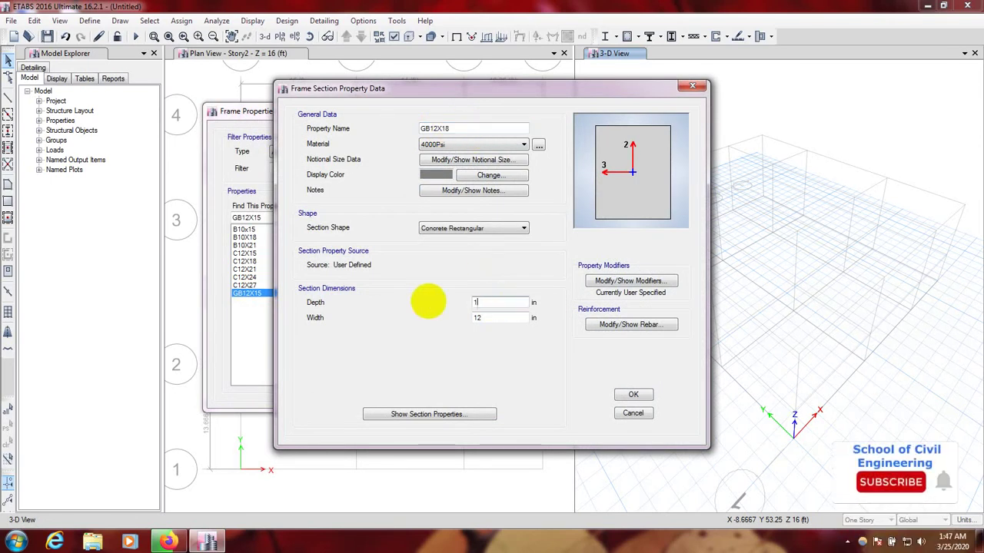
{"action": "type", "text": "8"}
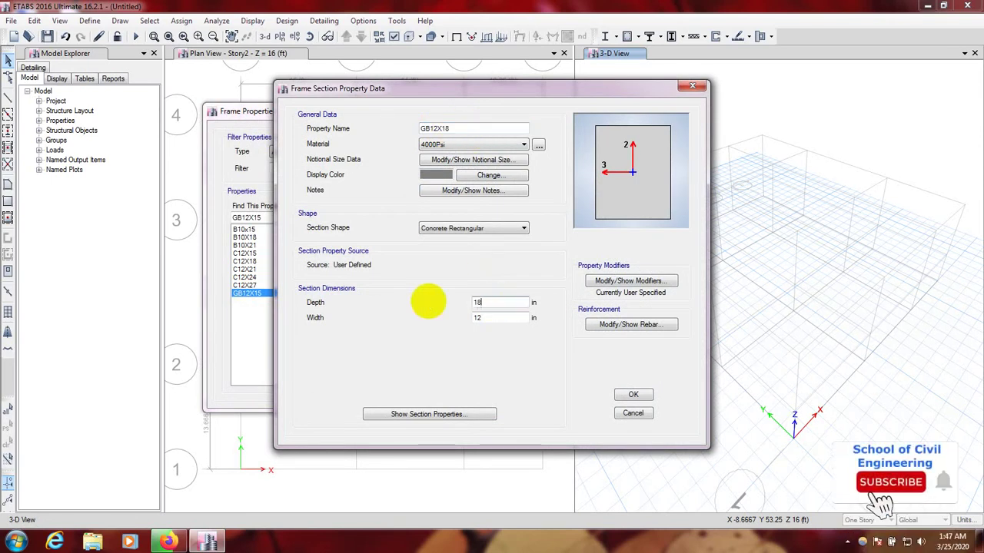
{"action": "left_click", "coordinate": [634, 396]}
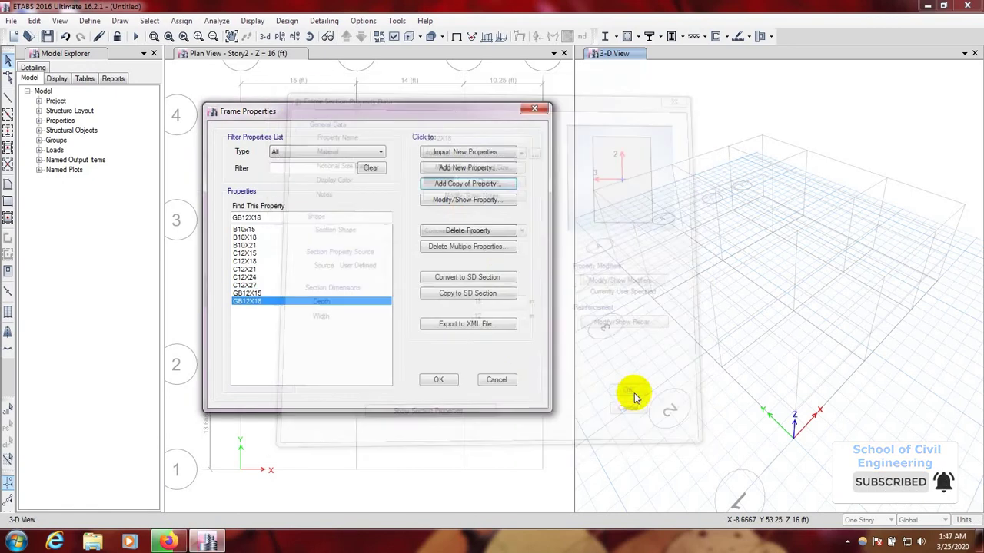
Review GB12X15's beam reinforcement and close it unchanged.
{"action": "left_click", "coordinate": [264, 293]}
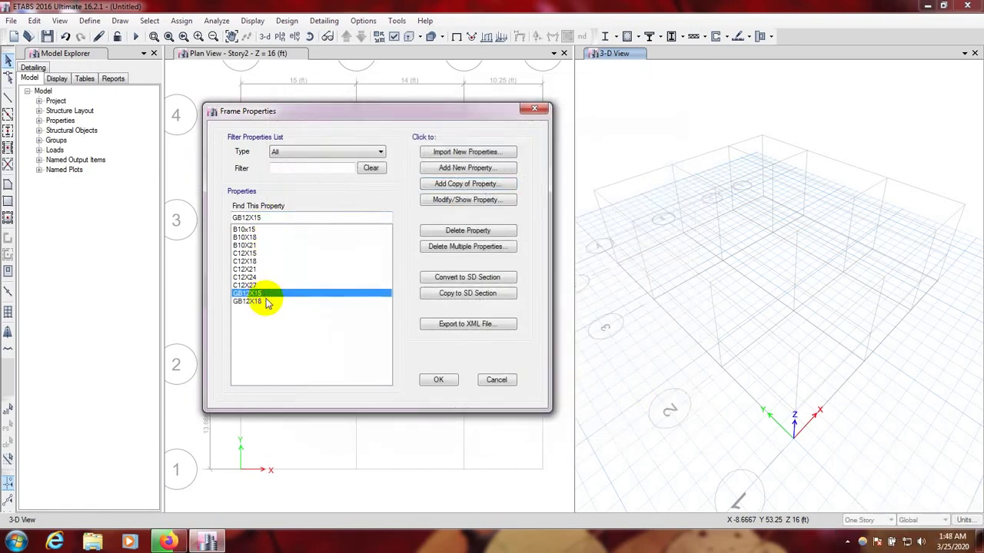
{"action": "left_click", "coordinate": [269, 300]}
{"action": "left_click", "coordinate": [265, 293]}
{"action": "left_click", "coordinate": [265, 304]}
{"action": "left_click", "coordinate": [264, 293]}
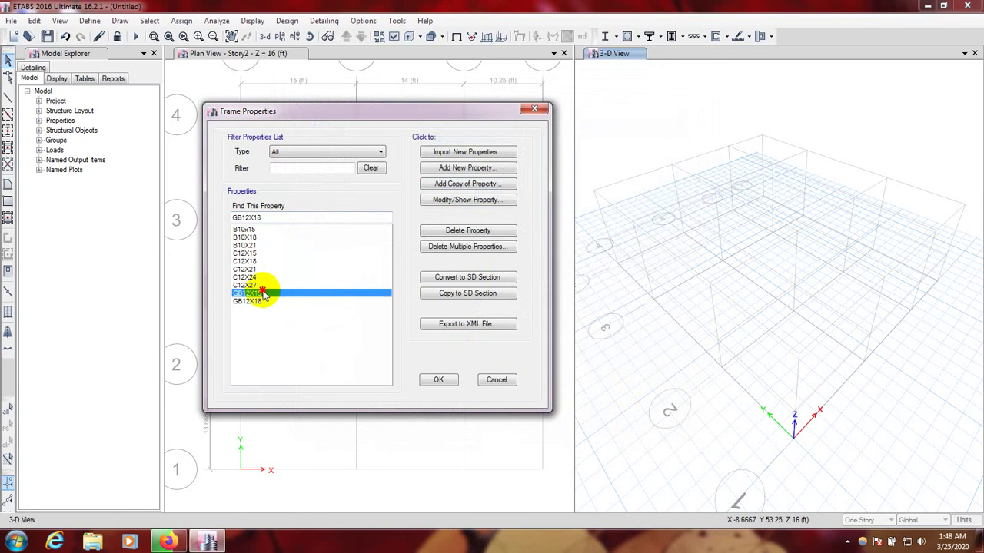
{"action": "left_click", "coordinate": [264, 302]}
{"action": "left_click", "coordinate": [261, 294]}
{"action": "double_click", "coordinate": [261, 294]}
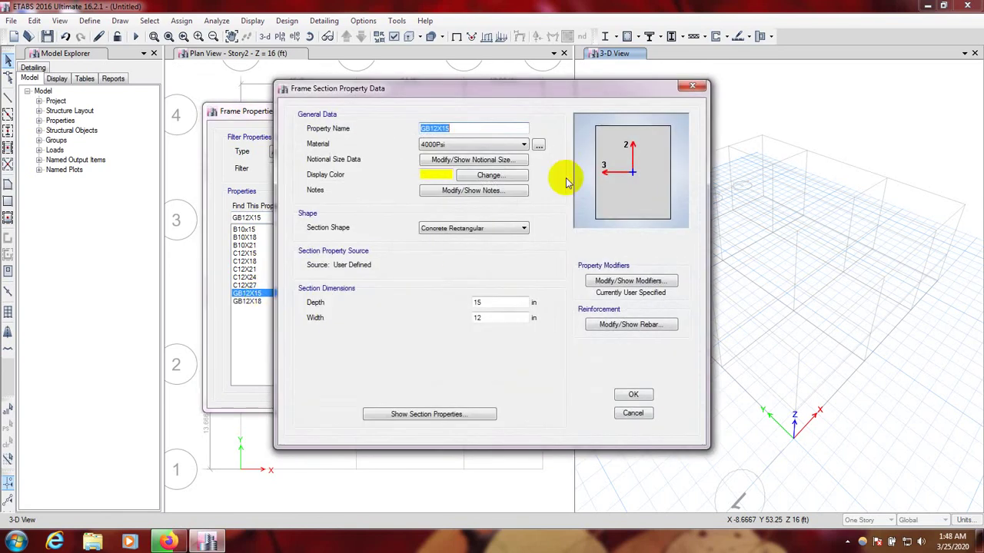
{"action": "left_click", "coordinate": [629, 326]}
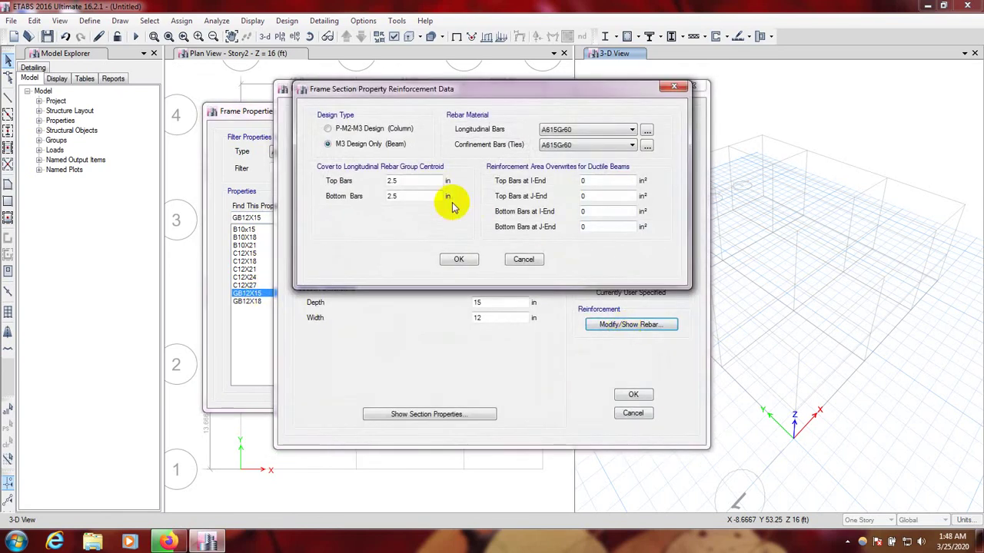
{"action": "left_click", "coordinate": [453, 262]}
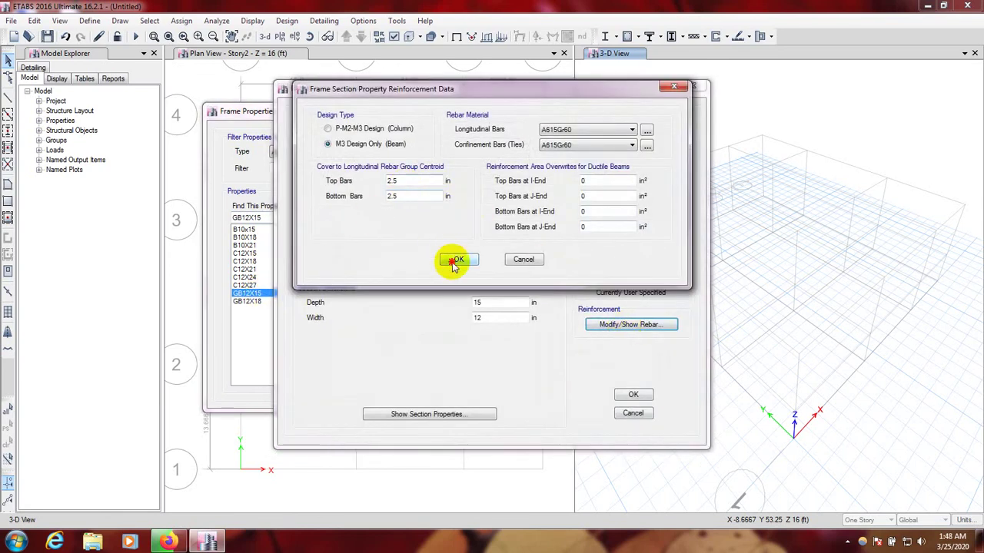
{"action": "left_click", "coordinate": [632, 396]}
{"action": "left_click", "coordinate": [264, 302]}
{"action": "left_click", "coordinate": [257, 293]}
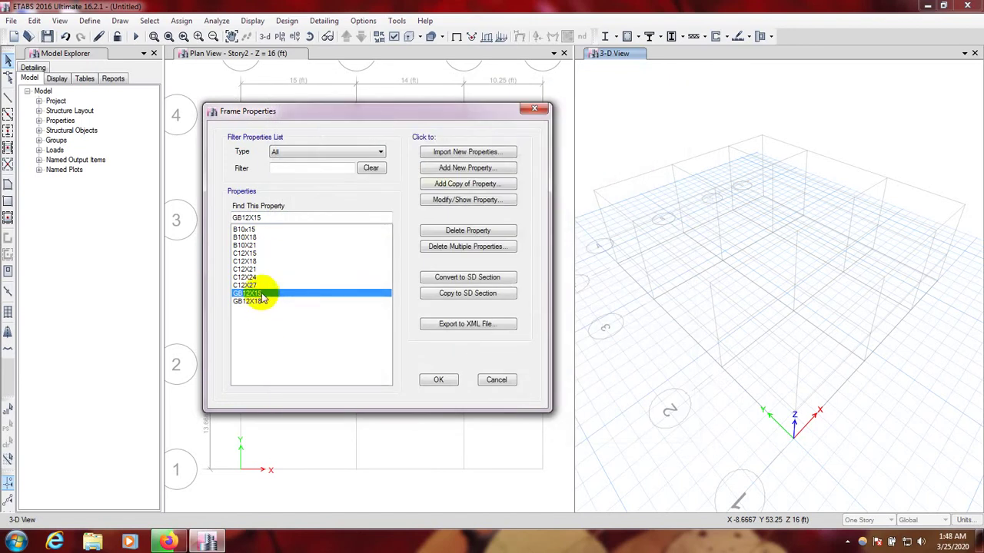
{"action": "left_click", "coordinate": [260, 301]}
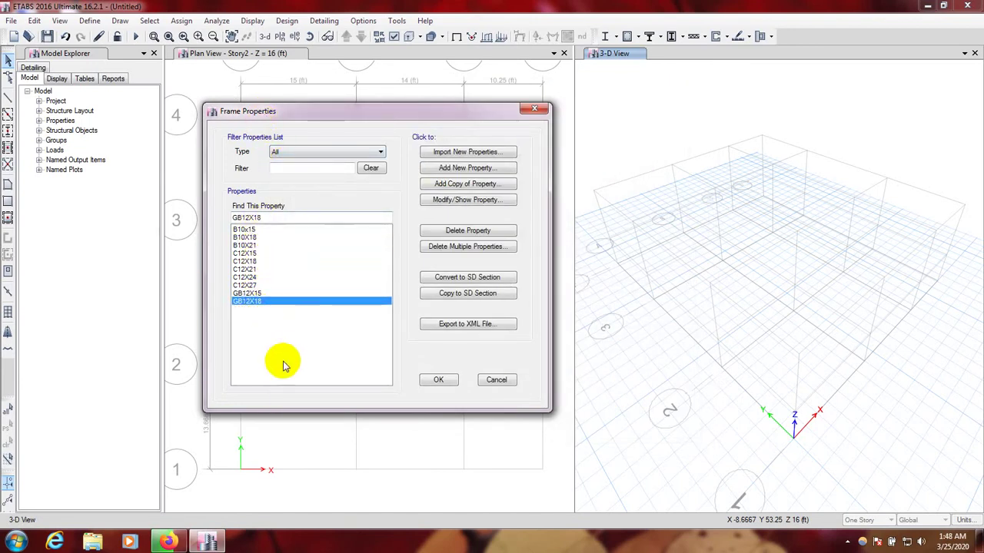
Start a new Auto Select List frame section with Concrete design type.
{"action": "left_click", "coordinate": [452, 168]}
{"action": "left_click_drag", "start_coordinate": [446, 132], "coordinate": [435, 97]}
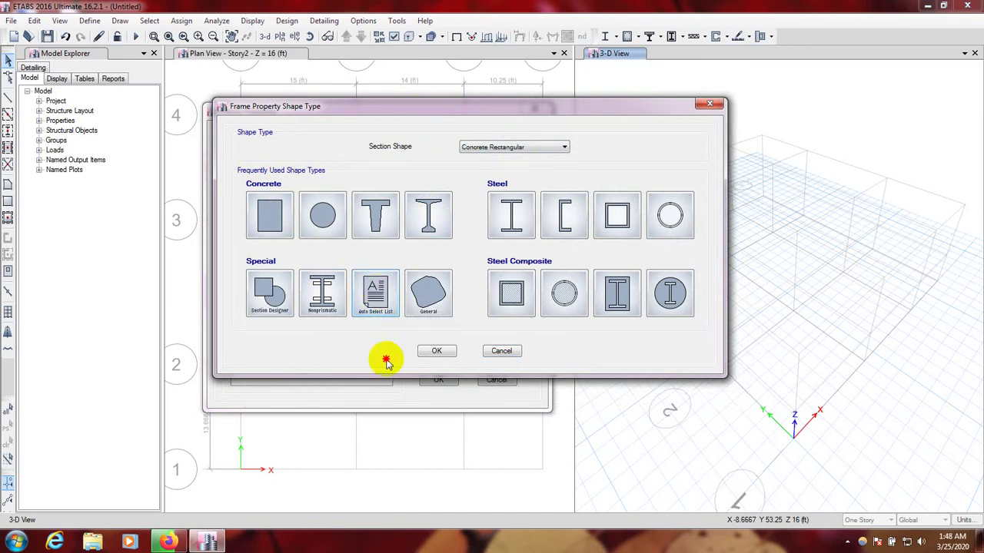
{"action": "left_click", "coordinate": [386, 301]}
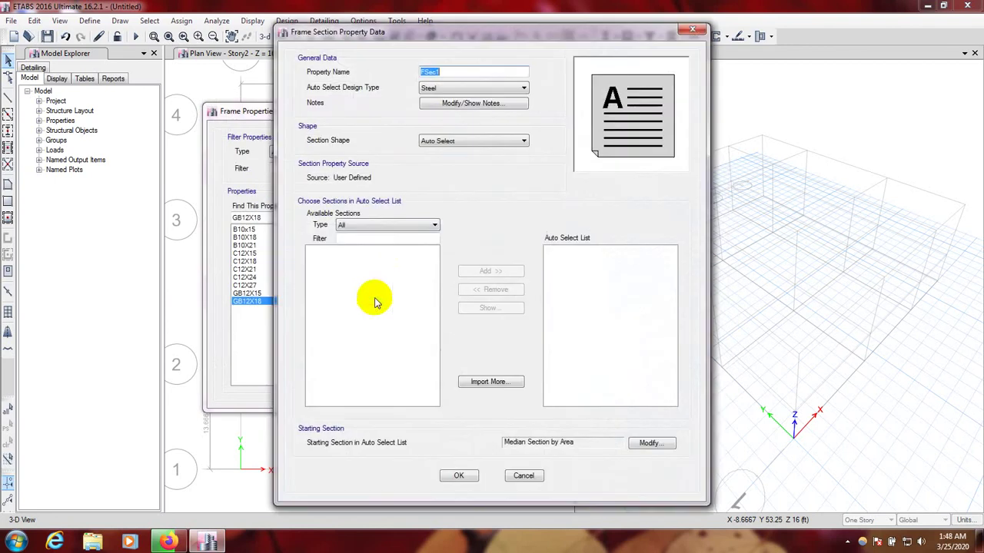
{"action": "left_click", "coordinate": [461, 88]}
{"action": "left_click", "coordinate": [451, 104]}
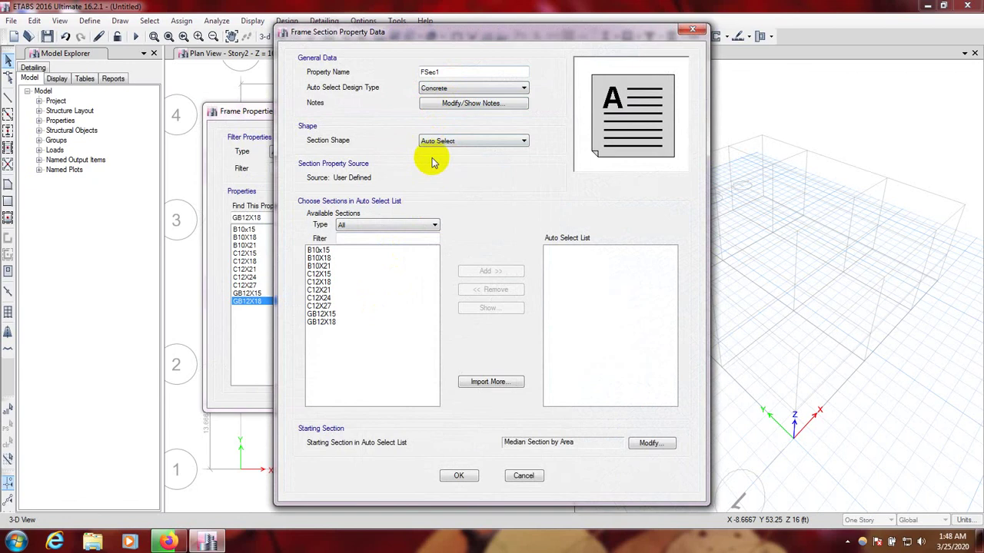
Name it BEAM, add B10x15, B10X18 and B10X21 to the list, and save.
{"action": "left_click_drag", "start_coordinate": [450, 71], "coordinate": [400, 77]}
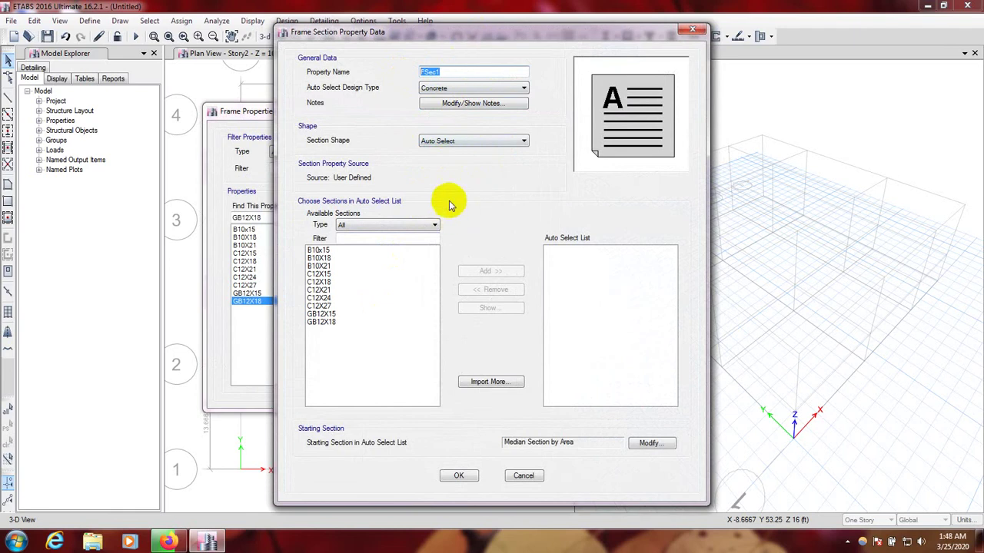
{"action": "double_click", "coordinate": [451, 72]}
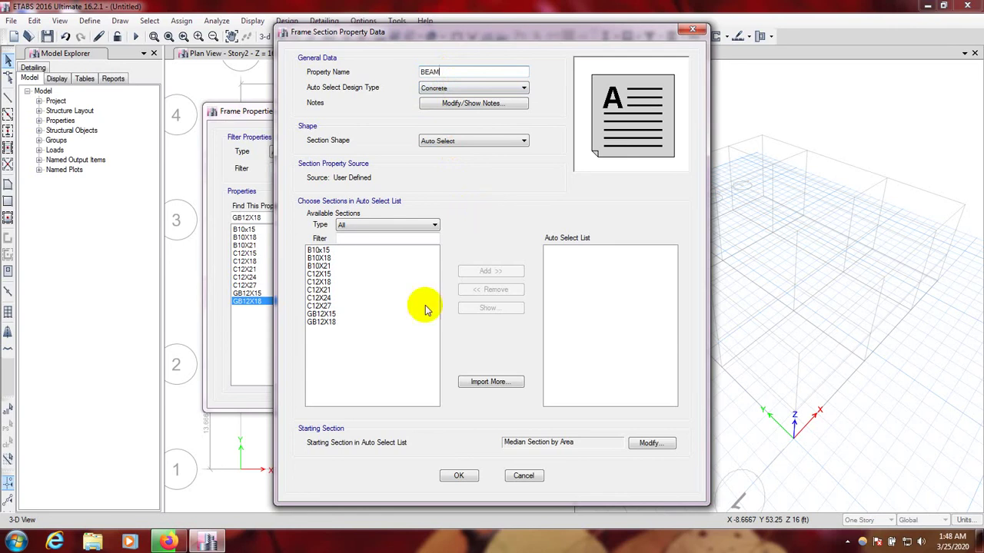
{"action": "left_click_drag", "start_coordinate": [320, 252], "coordinate": [337, 269]}
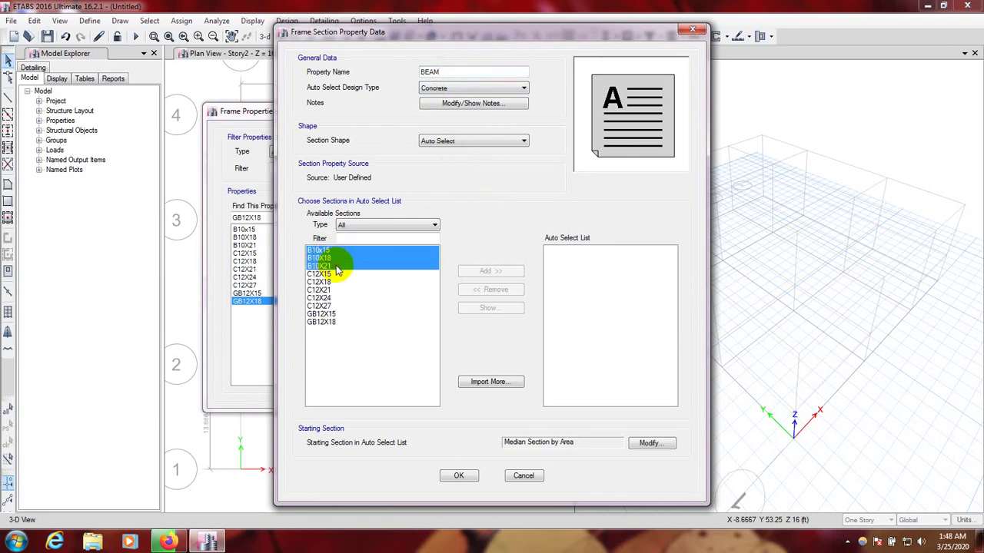
{"action": "left_click", "coordinate": [484, 270]}
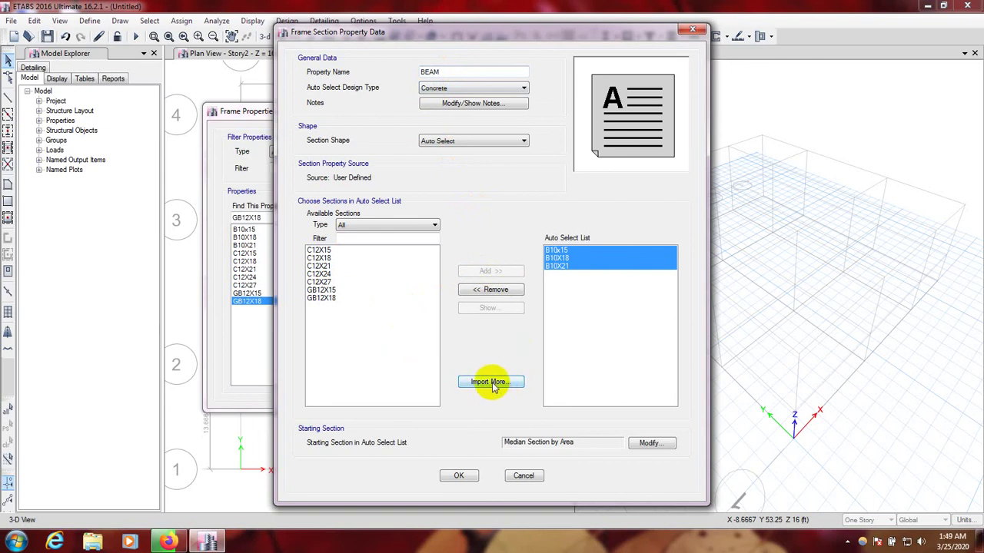
{"action": "left_click", "coordinate": [456, 476]}
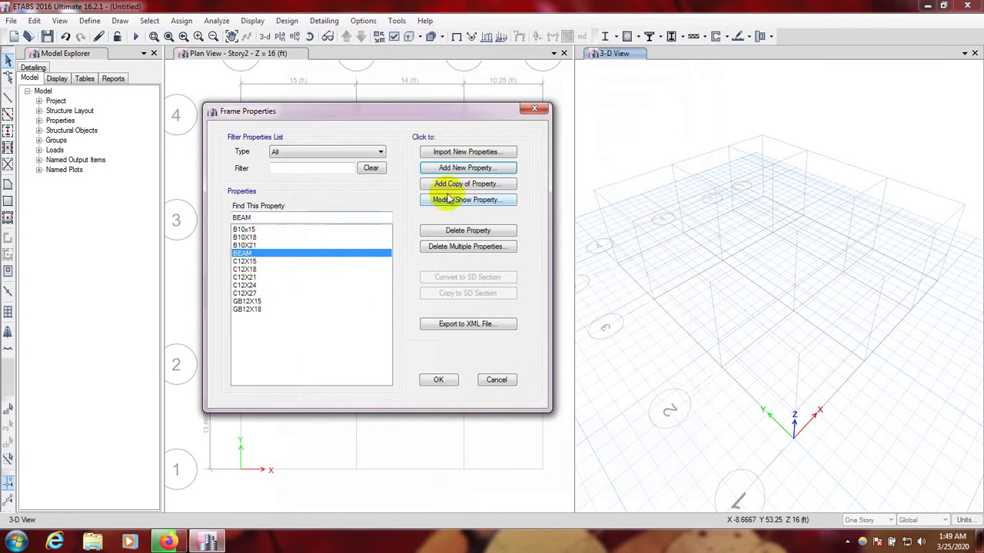
Copy BEAM, replace the B10 sections with C12X15 through C12X27, and save as COLUMN.
{"action": "left_click", "coordinate": [478, 186]}
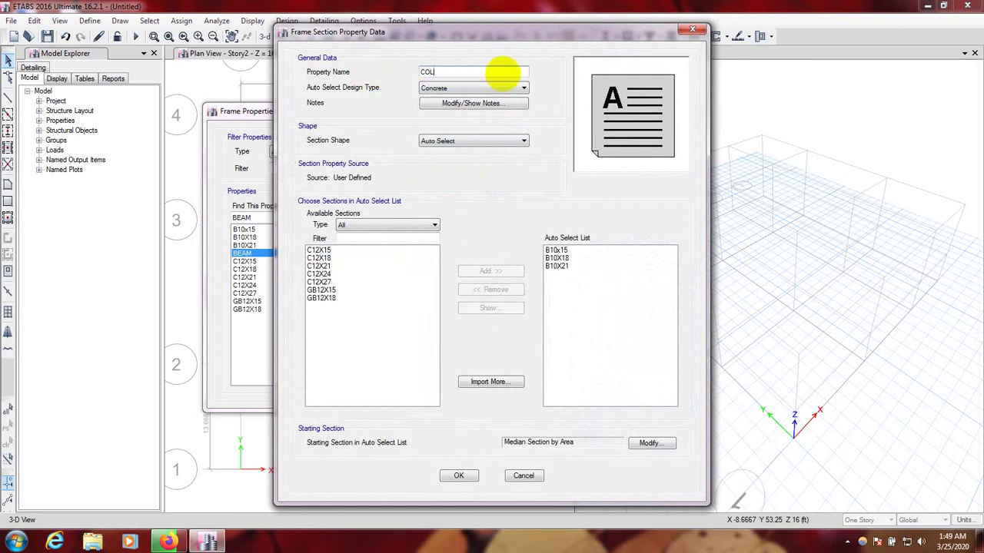
{"action": "left_click", "coordinate": [559, 251]}
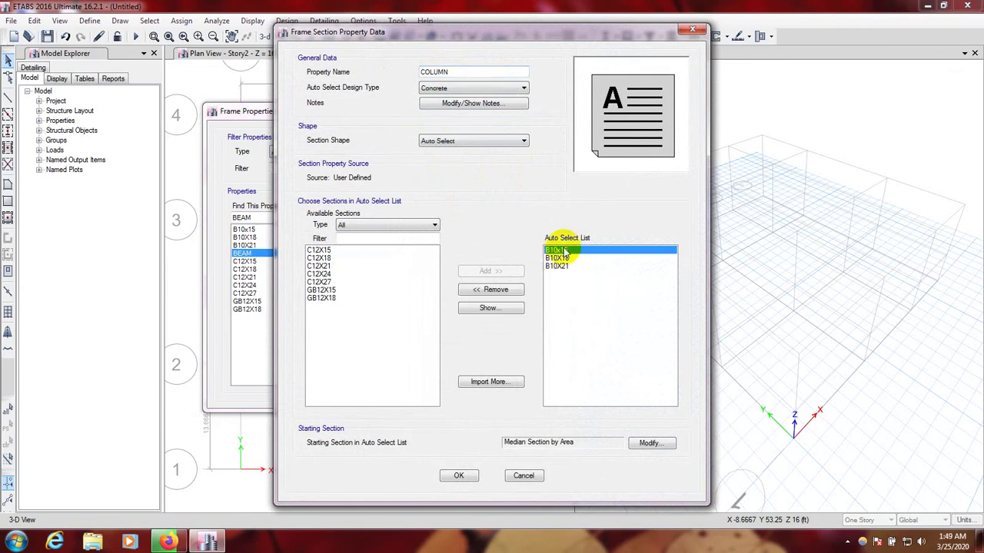
{"action": "left_click", "coordinate": [566, 266], "text": "shift"}
{"action": "left_click", "coordinate": [504, 292]}
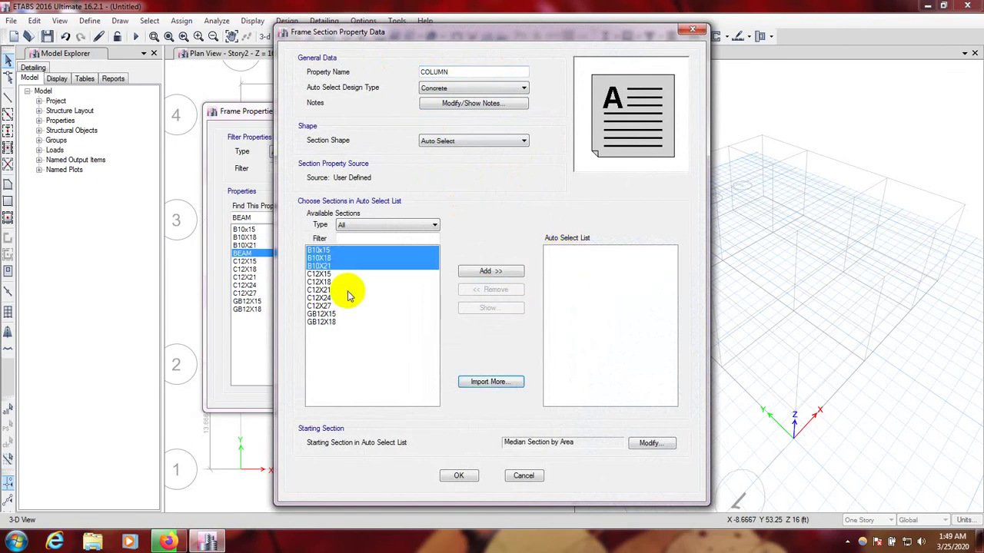
{"action": "left_click_drag", "start_coordinate": [326, 275], "coordinate": [342, 309]}
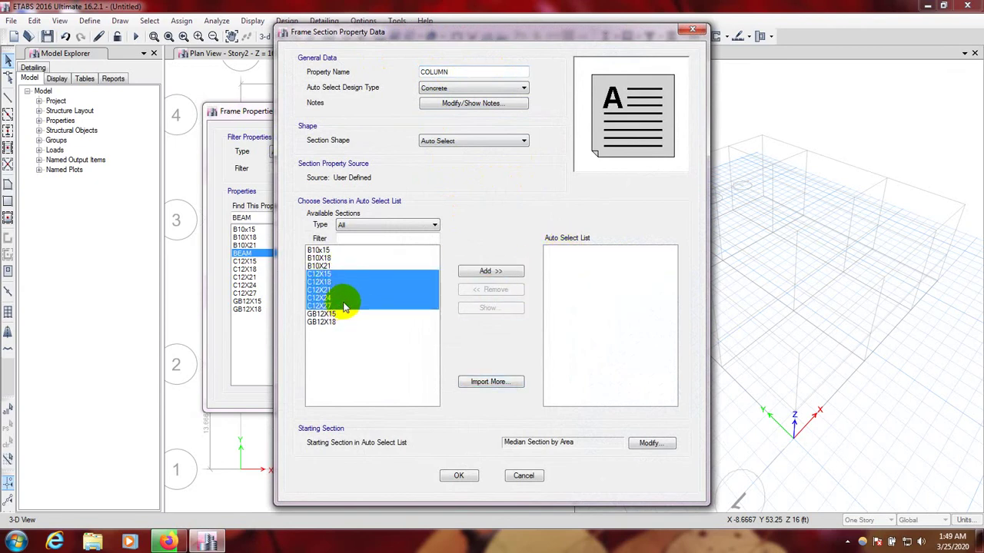
{"action": "left_click", "coordinate": [488, 270]}
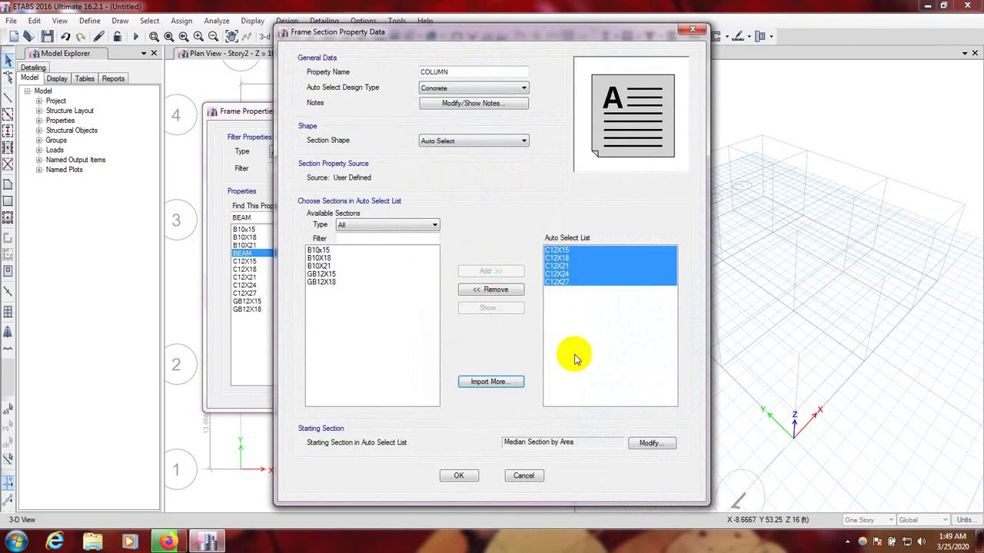
{"action": "left_click", "coordinate": [458, 476]}
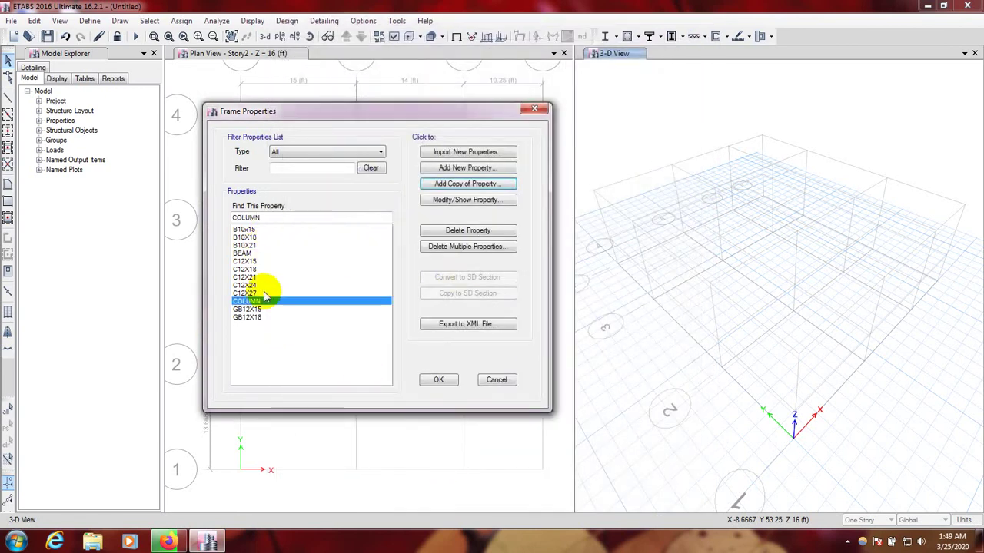
Copy COLUMN as GB, swapping the C12 sections for GB12X15 and GB12X18, and save.
{"action": "left_click", "coordinate": [469, 185]}
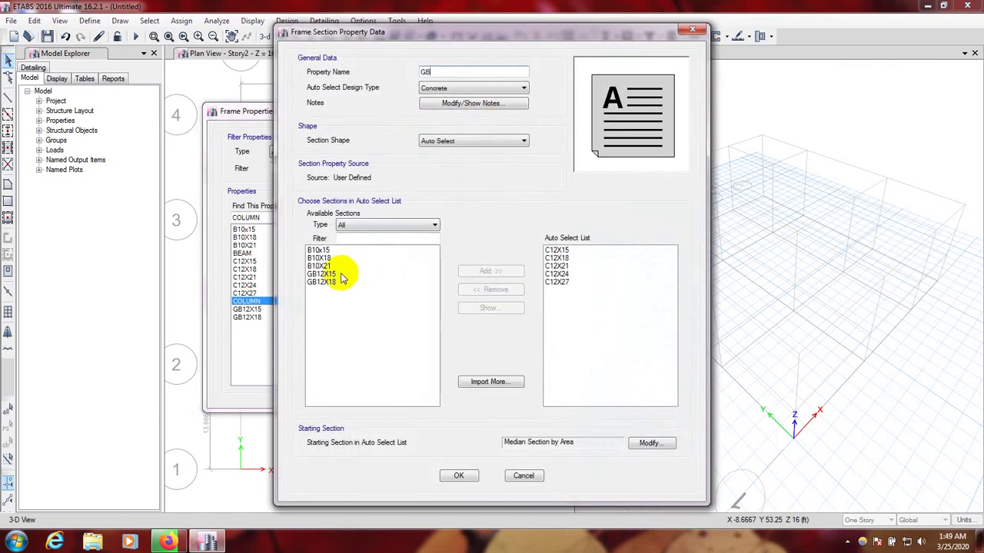
{"action": "left_click_drag", "start_coordinate": [556, 250], "coordinate": [566, 300]}
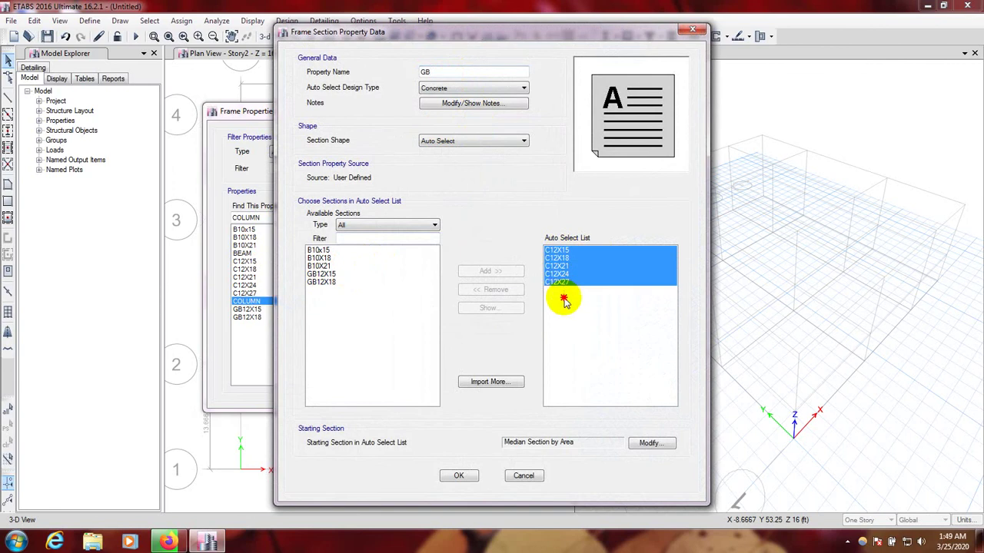
{"action": "left_click", "coordinate": [513, 290]}
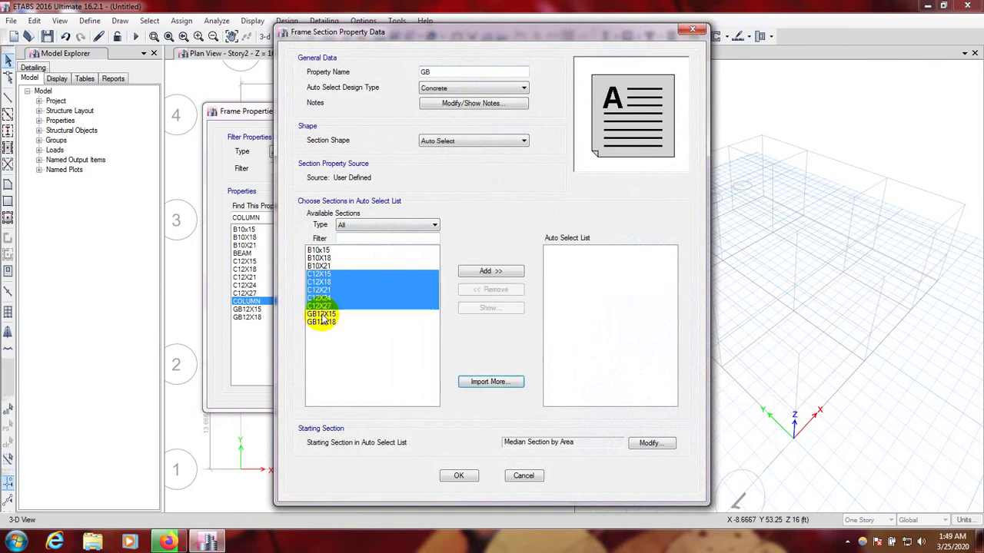
{"action": "left_click_drag", "start_coordinate": [322, 315], "coordinate": [323, 322]}
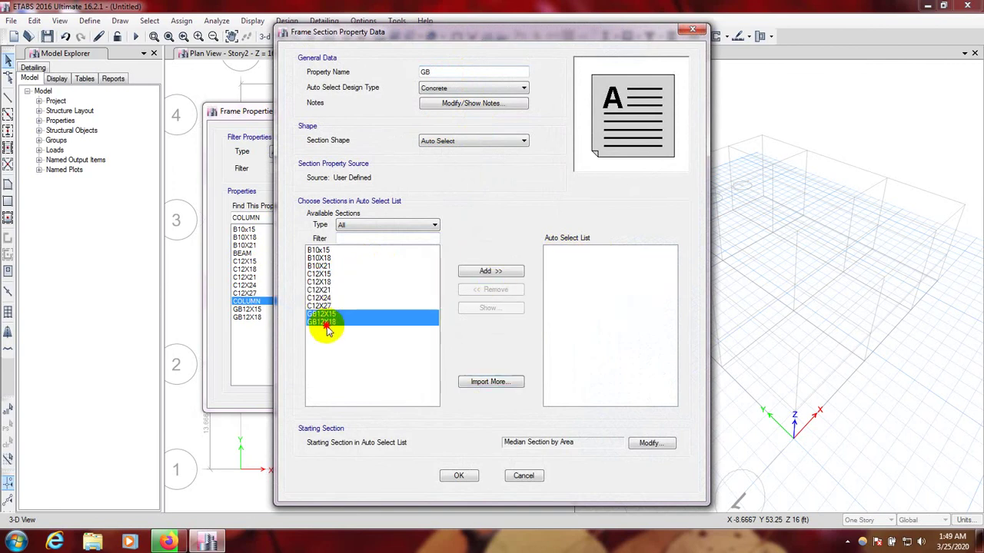
{"action": "left_click", "coordinate": [491, 272]}
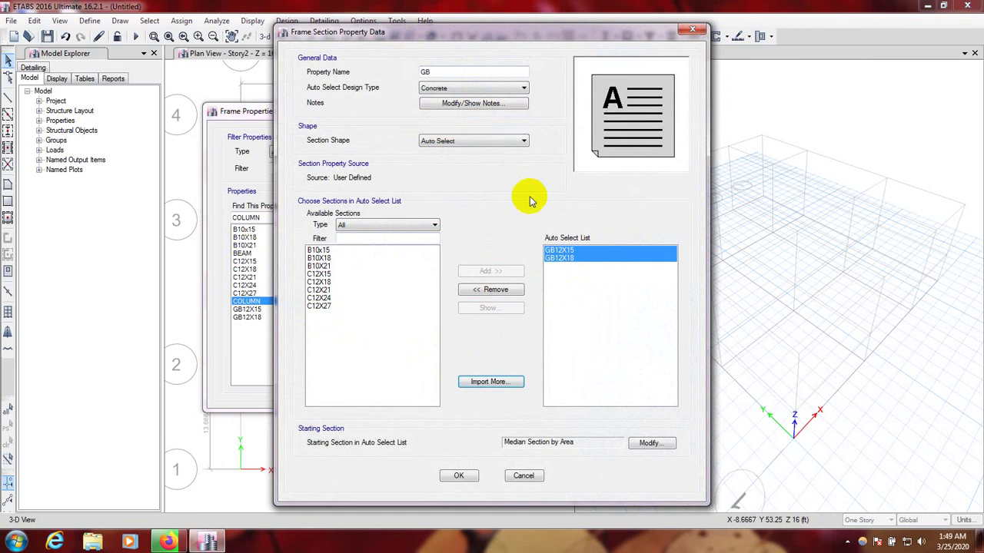
{"action": "left_click", "coordinate": [458, 477]}
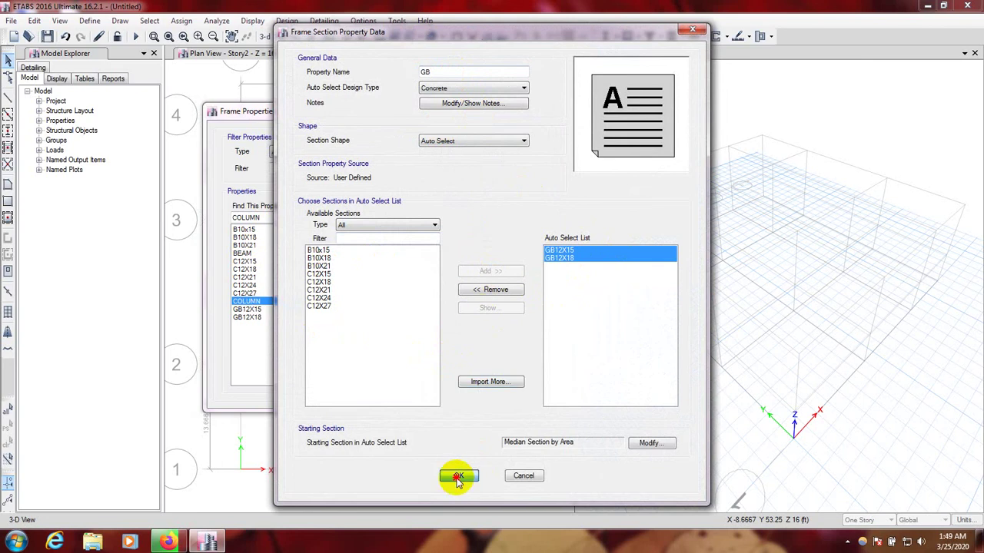
Review the BEAM, COLUMN and GB entries, then close the Frame Properties list.
{"action": "left_click", "coordinate": [256, 261]}
{"action": "left_click", "coordinate": [258, 301]}
{"action": "left_click", "coordinate": [261, 310]}
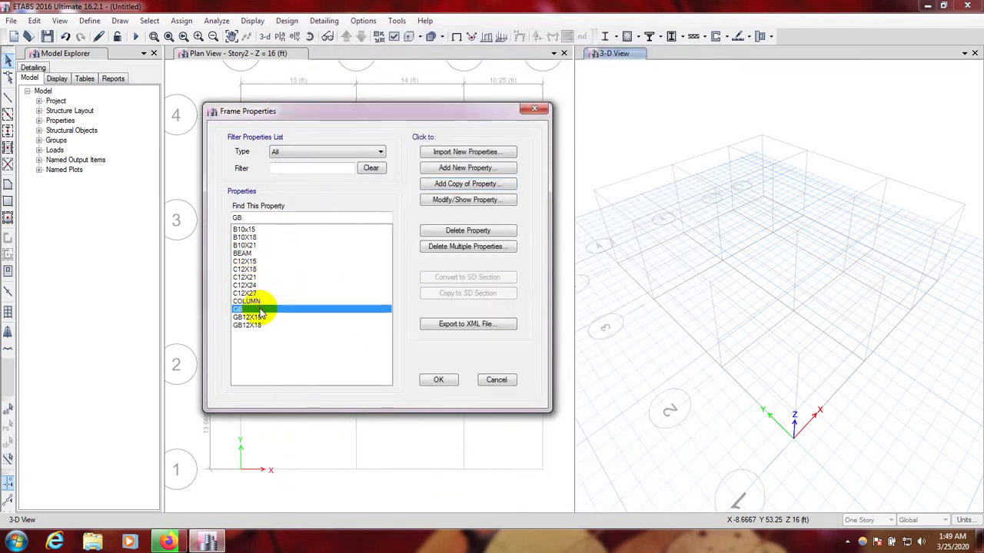
{"action": "left_click", "coordinate": [244, 253]}
{"action": "left_click", "coordinate": [257, 300]}
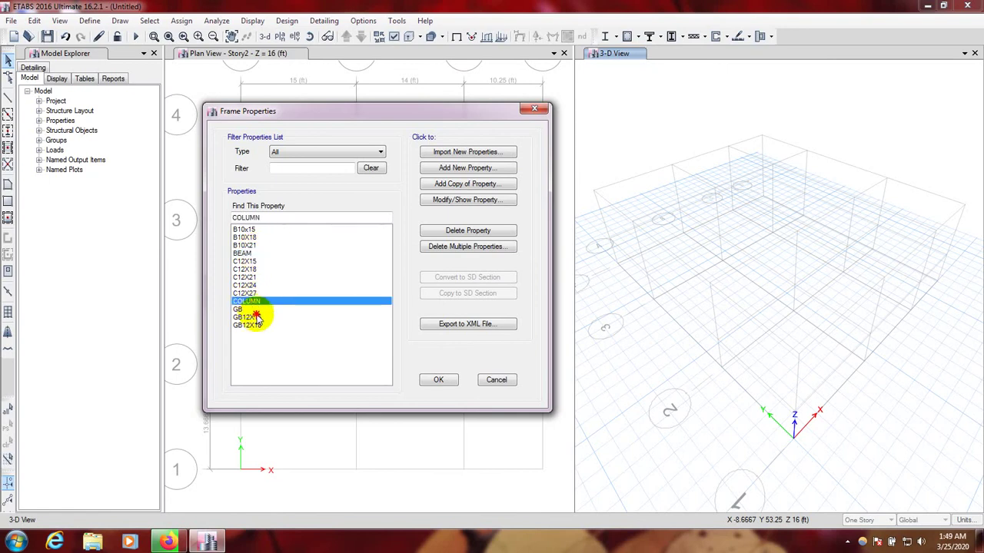
{"action": "left_click", "coordinate": [253, 317]}
{"action": "left_click", "coordinate": [250, 293]}
{"action": "left_click", "coordinate": [254, 245]}
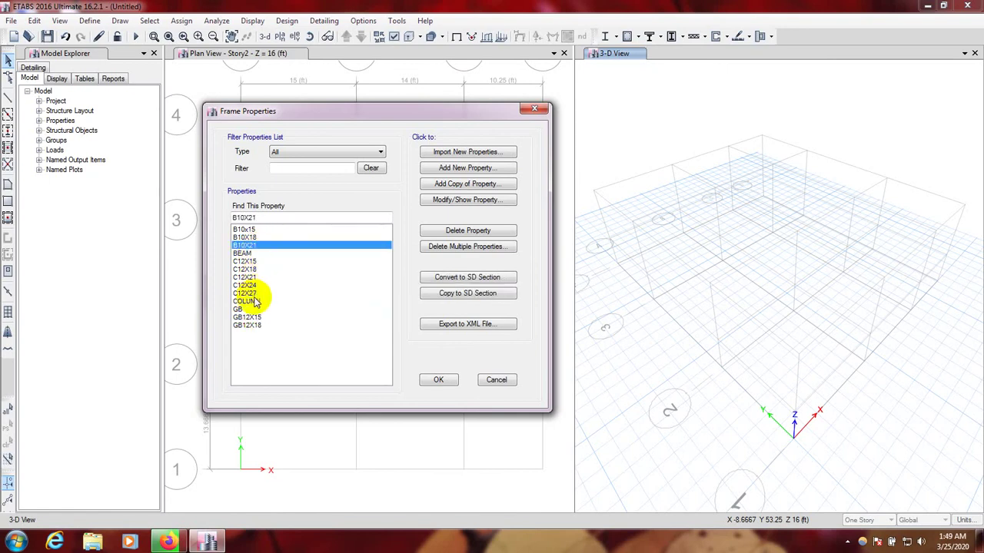
{"action": "left_click", "coordinate": [246, 253]}
{"action": "left_click", "coordinate": [251, 302]}
{"action": "left_click", "coordinate": [250, 309]}
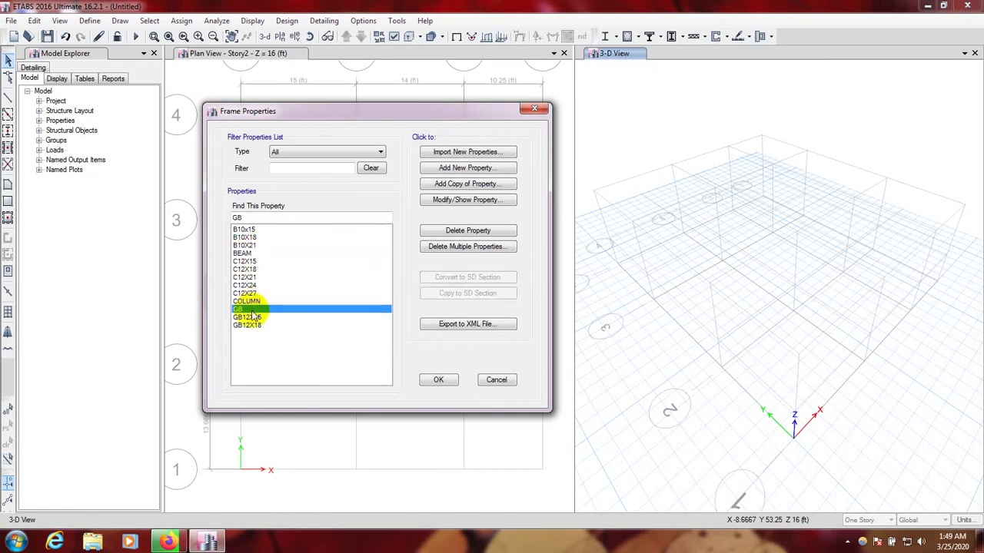
{"action": "left_click", "coordinate": [246, 253]}
{"action": "left_click", "coordinate": [256, 302]}
{"action": "left_click", "coordinate": [251, 309]}
{"action": "left_click", "coordinate": [437, 381]}
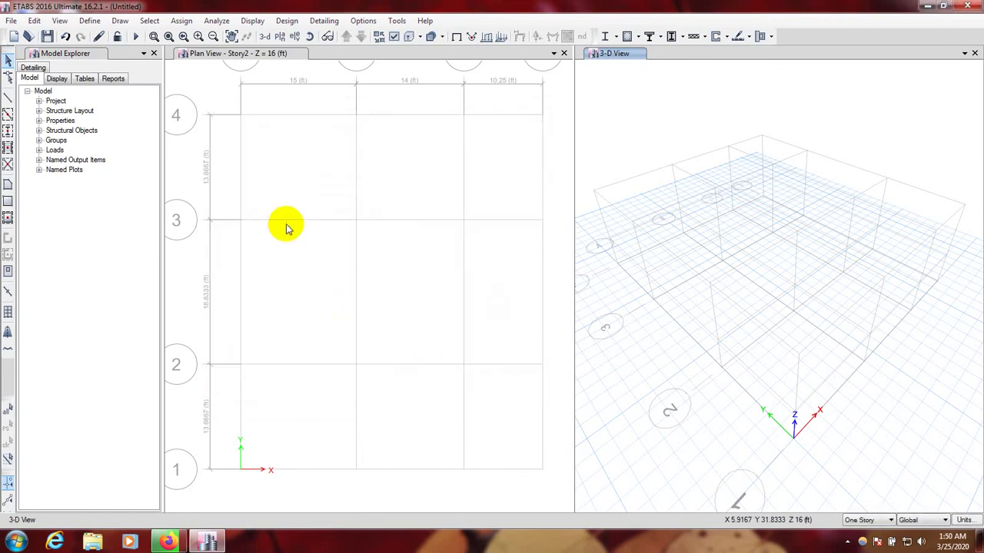
In the Slab Sections list, delete the Plank1 property and confirm, leaving only Slab1.
{"action": "left_click", "coordinate": [88, 20]}
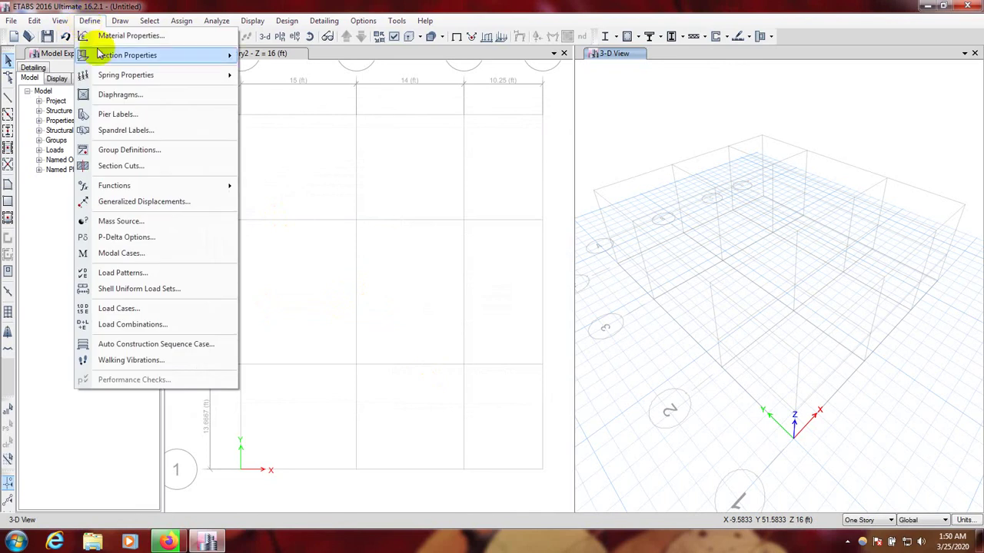
{"action": "mouse_move", "coordinate": [135, 61]}
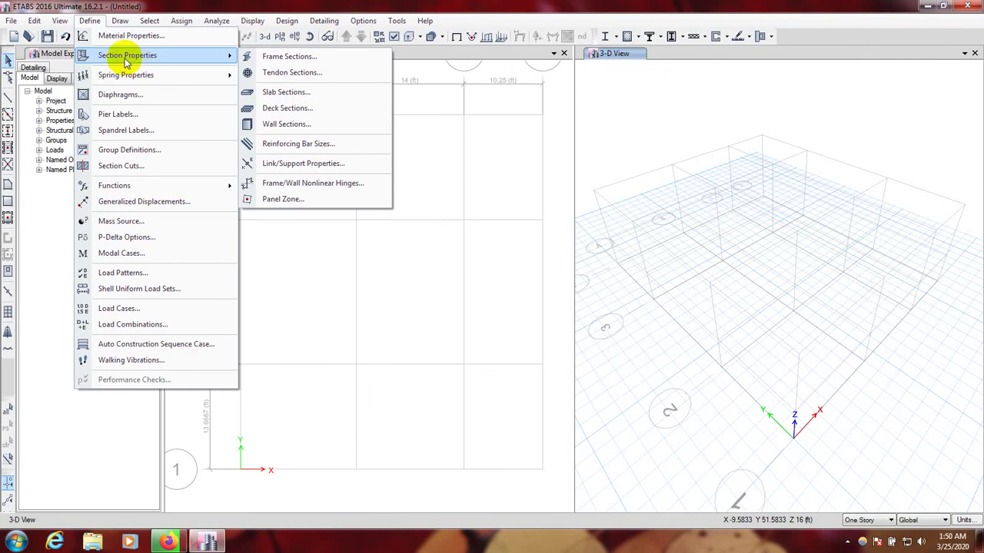
{"action": "left_click", "coordinate": [271, 94]}
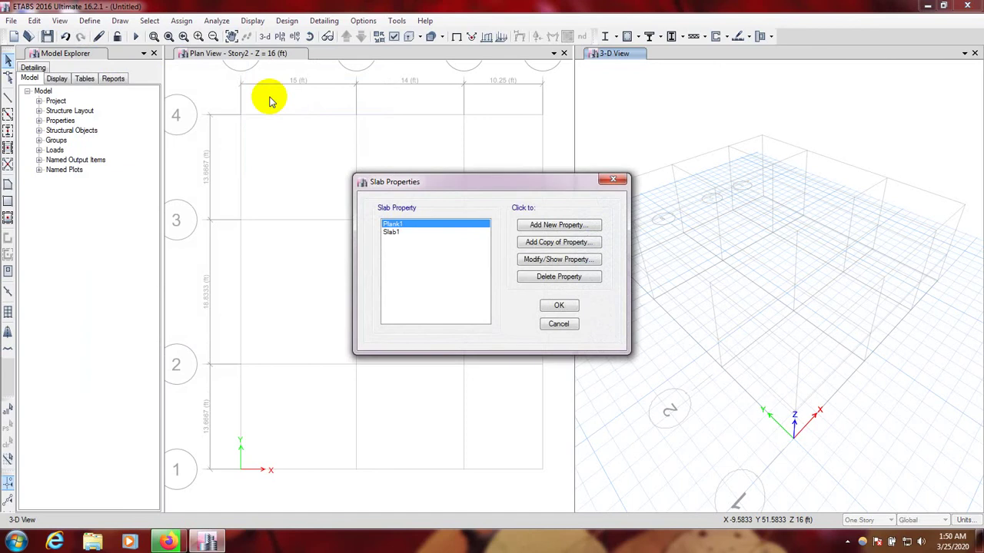
{"action": "left_click_drag", "start_coordinate": [457, 176], "coordinate": [345, 176]}
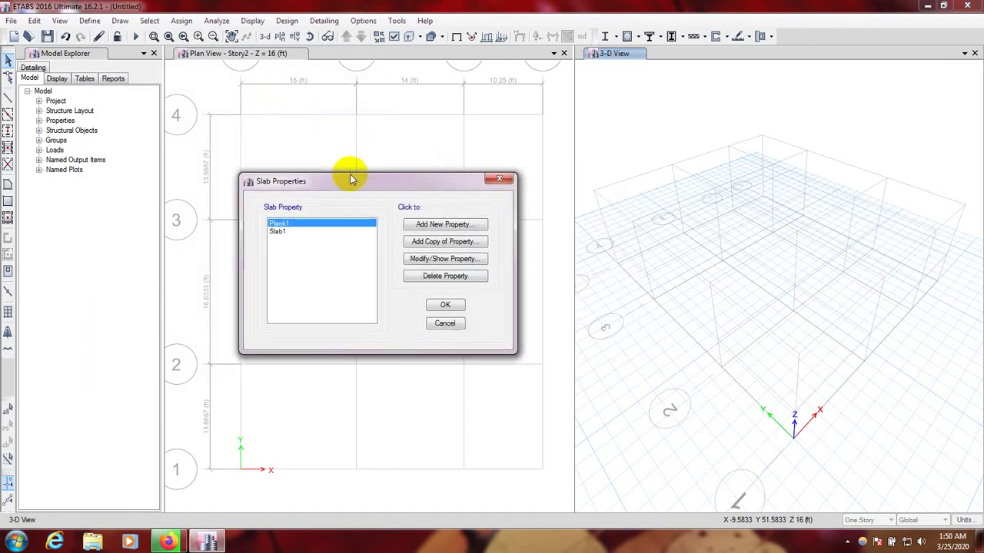
{"action": "left_click", "coordinate": [433, 276]}
{"action": "left_click", "coordinate": [502, 312]}
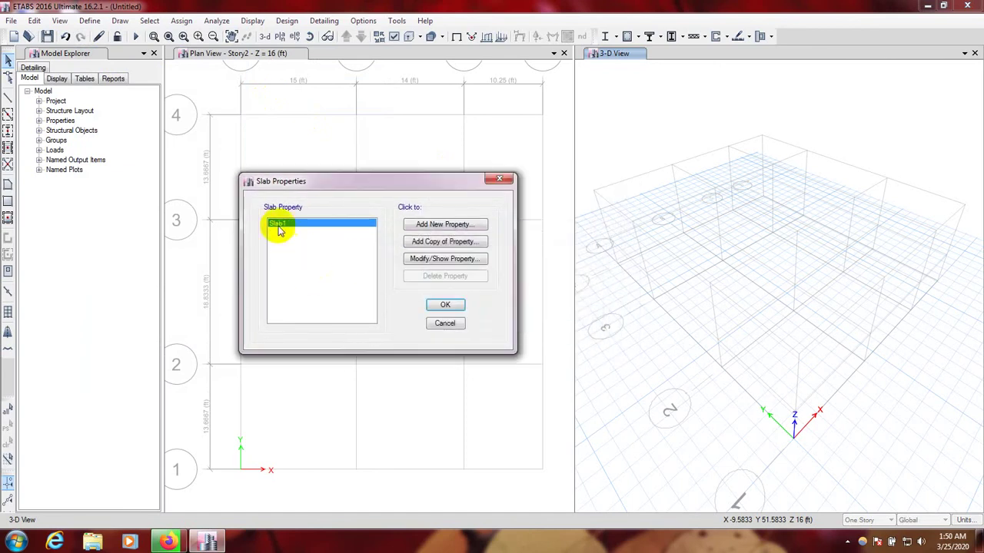
Edit the Slab1 section and rename it to 'Slab 5 in'.
{"action": "left_click", "coordinate": [443, 259]}
{"action": "left_click_drag", "start_coordinate": [481, 101], "coordinate": [403, 104]}
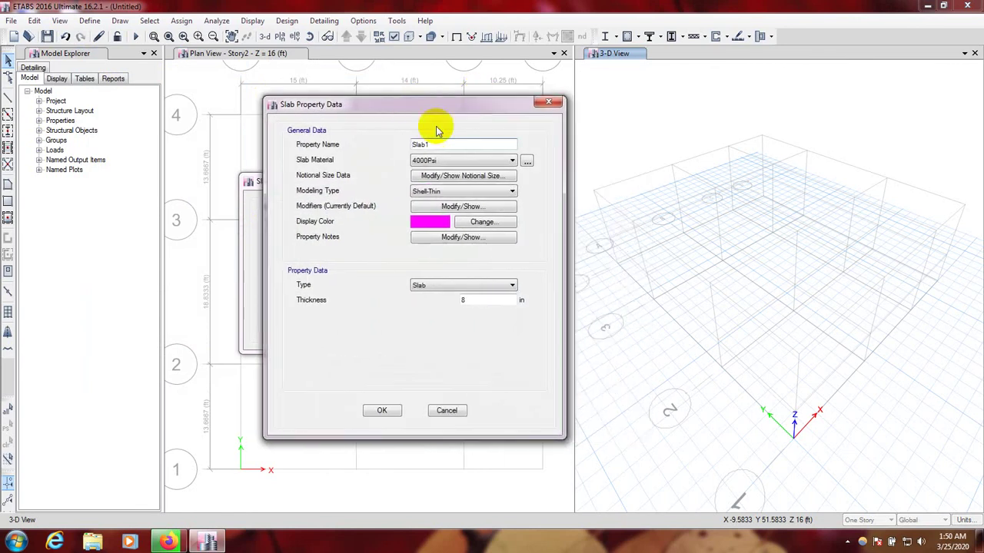
{"action": "left_click", "coordinate": [437, 144]}
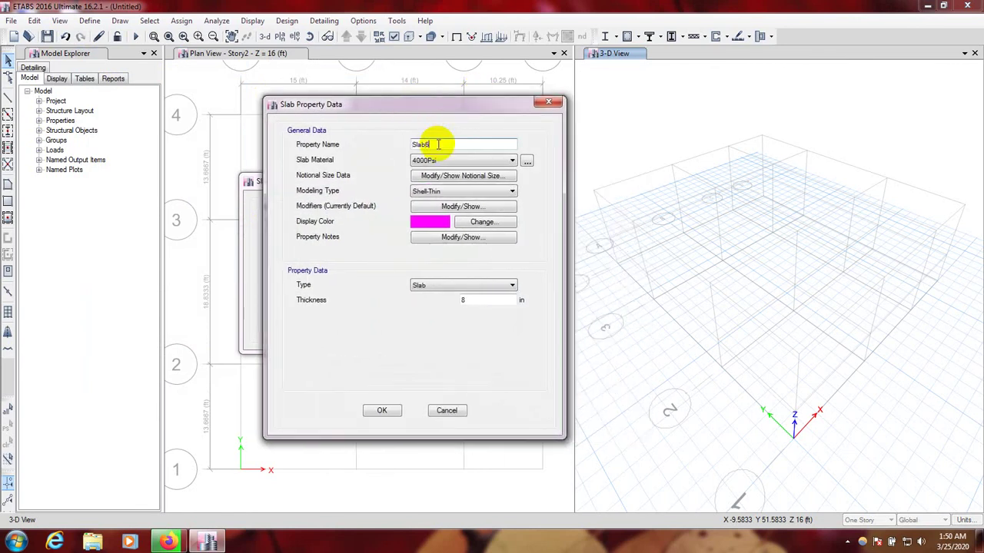
{"action": "left_click", "coordinate": [435, 144]}
{"action": "key", "text": "BackSpace"}
{"action": "type", "text": "8"}
{"action": "left_click", "coordinate": [430, 145]}
{"action": "left_click_drag", "start_coordinate": [454, 106], "coordinate": [373, 102]}
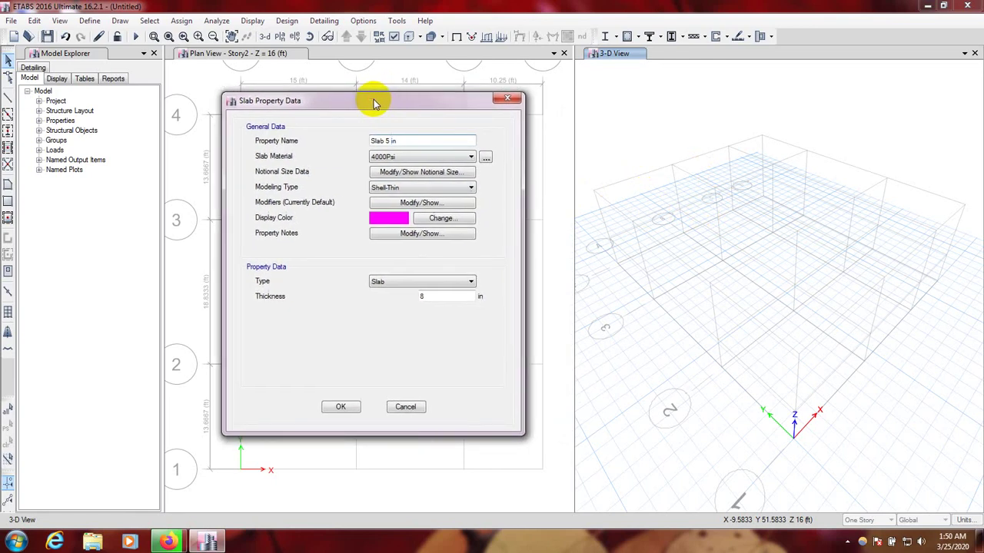
{"action": "left_click_drag", "start_coordinate": [402, 140], "coordinate": [374, 141]}
{"action": "left_click", "coordinate": [400, 142]}
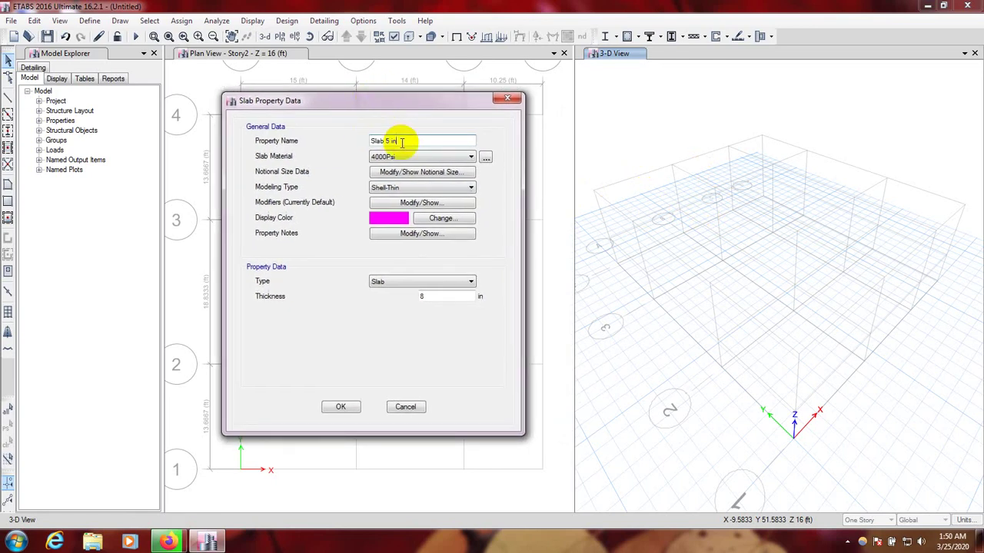
{"action": "left_click_drag", "start_coordinate": [401, 141], "coordinate": [374, 142]}
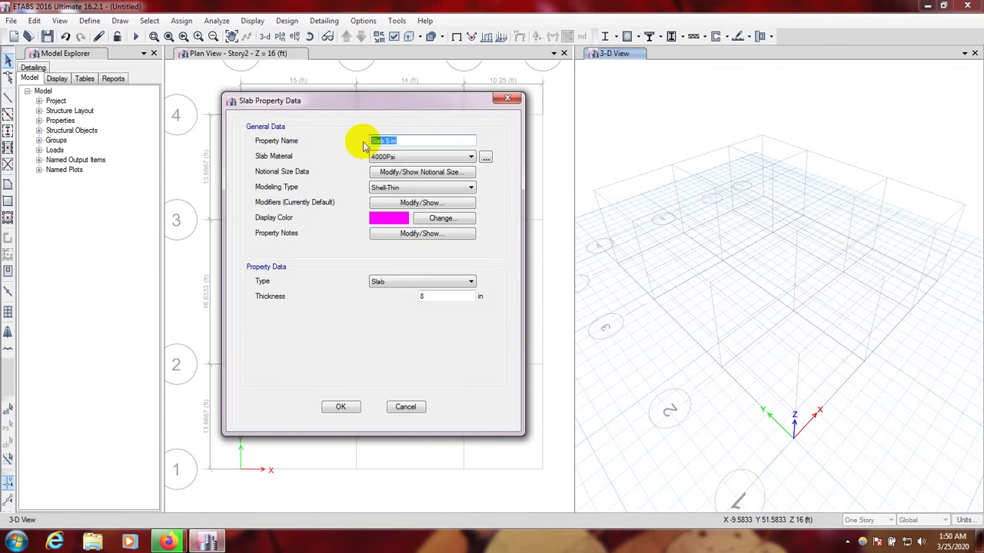
{"action": "left_click", "coordinate": [408, 143]}
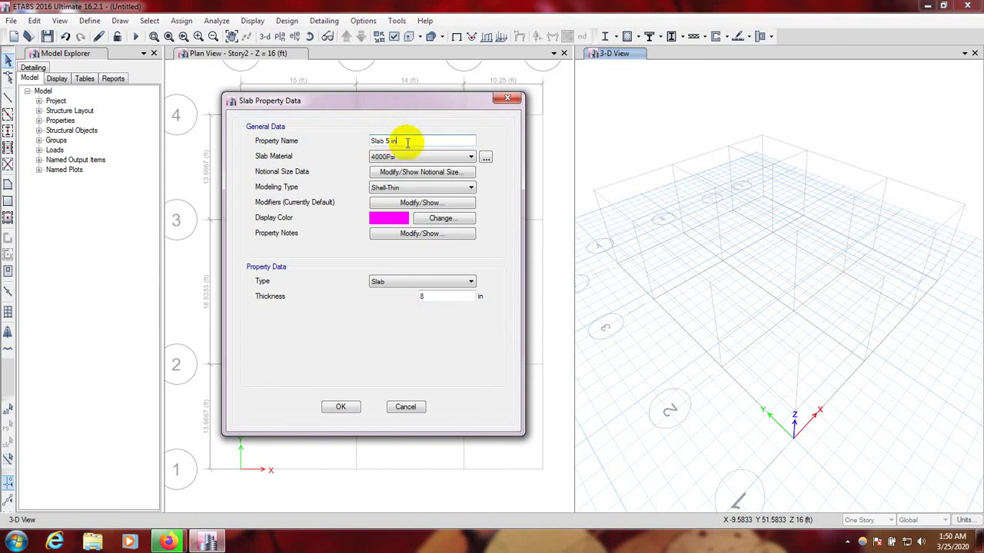
{"action": "left_click_drag", "start_coordinate": [408, 143], "coordinate": [355, 140]}
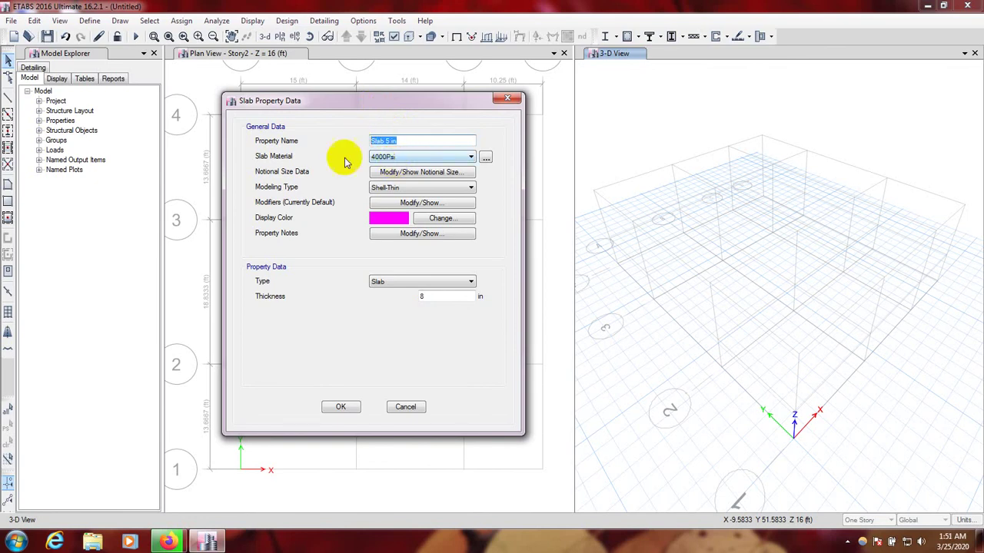
Set the slab thickness to 5 in, keeping Shell-Thin modeling and Slab type, and accept.
{"action": "left_click", "coordinate": [384, 187]}
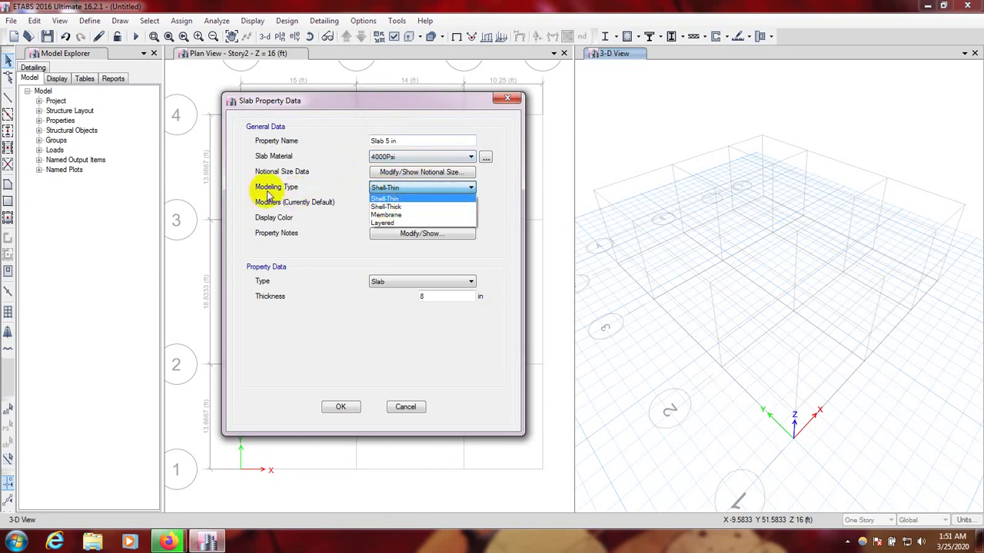
{"action": "left_click", "coordinate": [392, 199]}
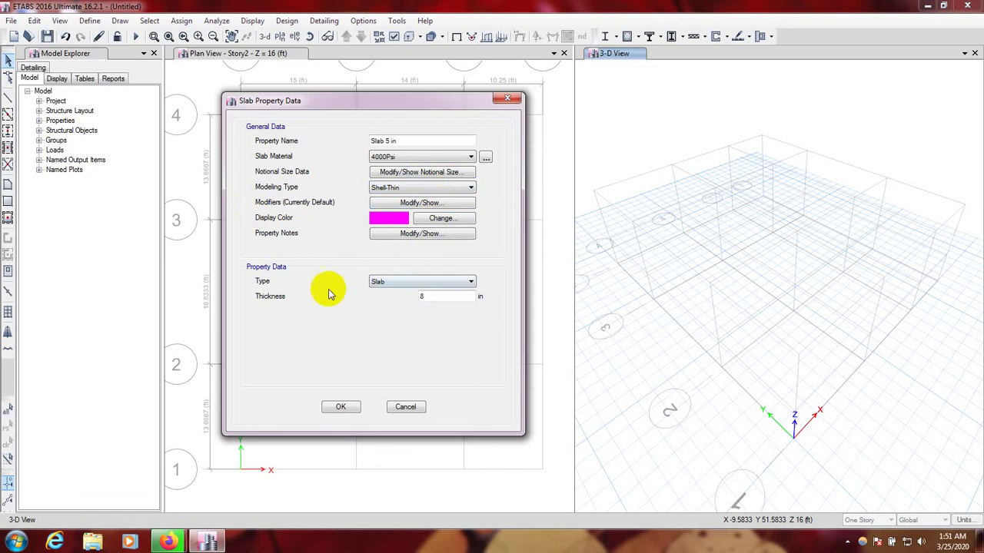
{"action": "left_click_drag", "start_coordinate": [446, 297], "coordinate": [365, 298]}
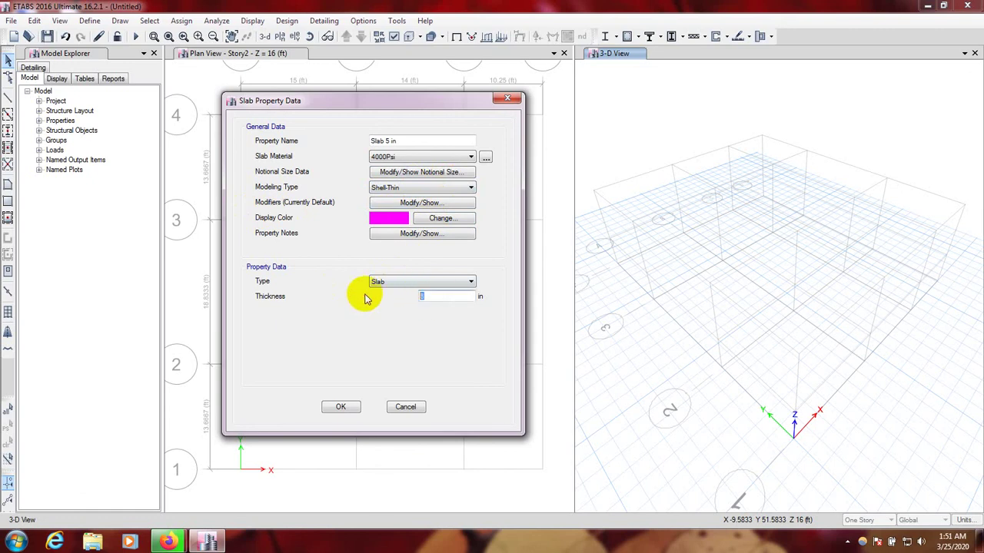
{"action": "type", "text": "5"}
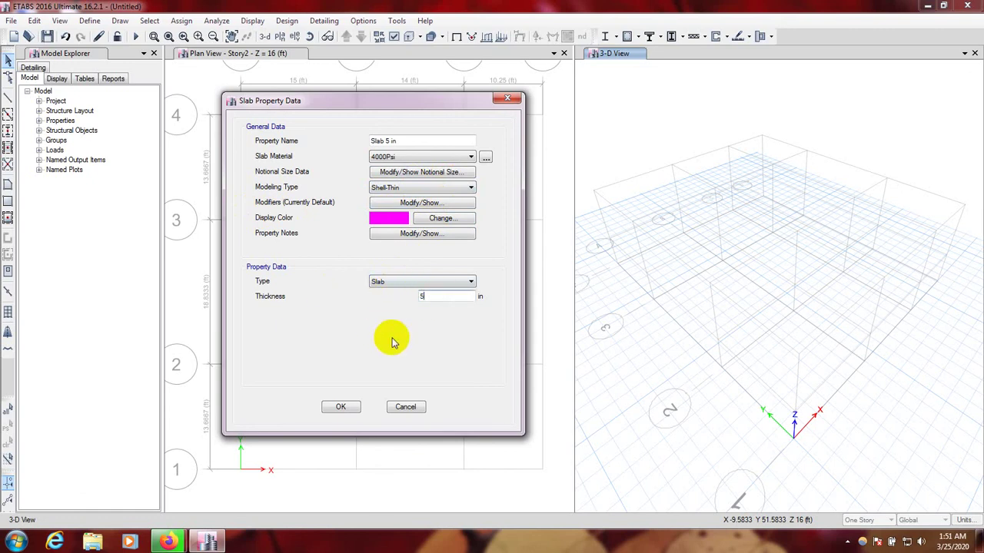
{"action": "left_click", "coordinate": [384, 283]}
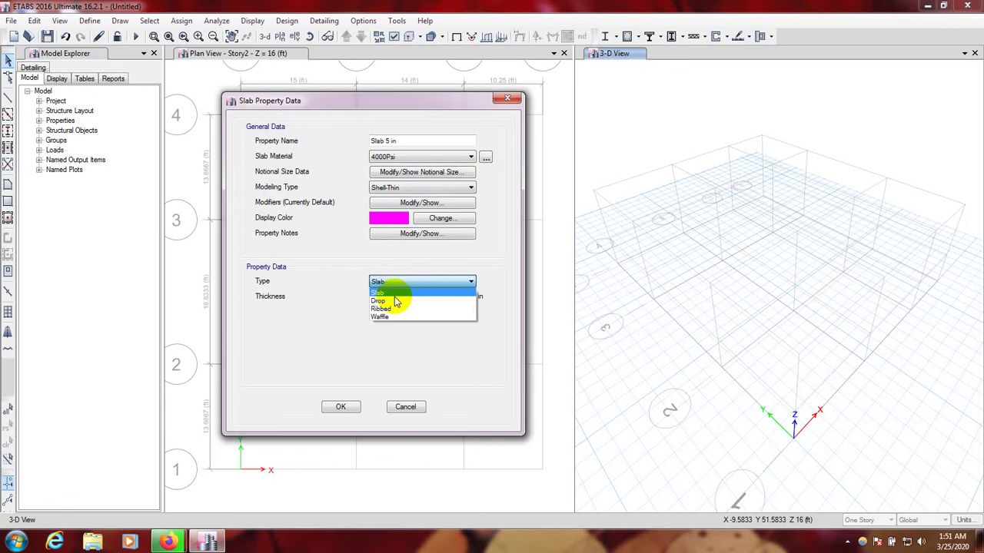
{"action": "left_click", "coordinate": [387, 296]}
{"action": "left_click", "coordinate": [340, 408]}
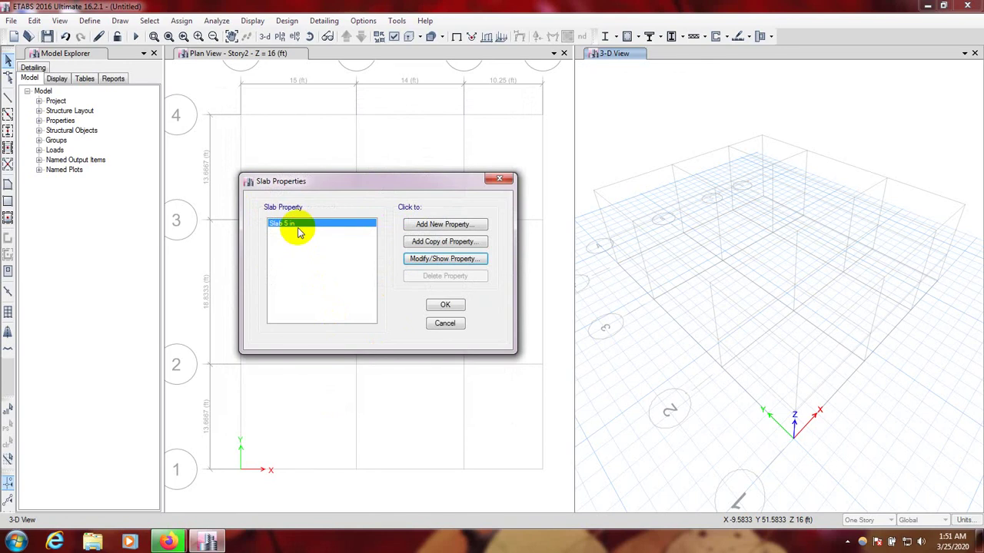
Accept the slab sections, then show the Wall Sections list and Wall1's 12 in Shell-Thin data.
{"action": "left_click", "coordinate": [443, 306]}
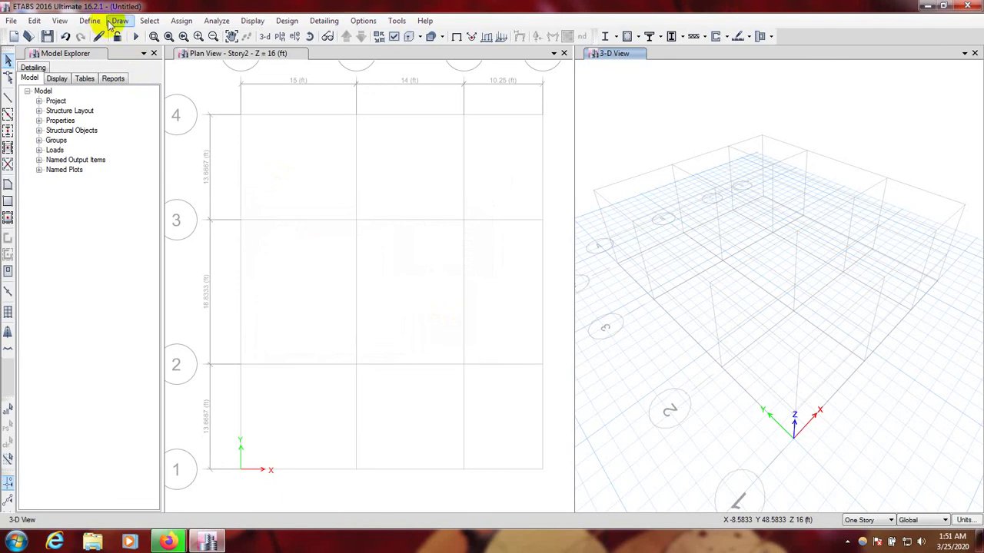
{"action": "left_click", "coordinate": [99, 21]}
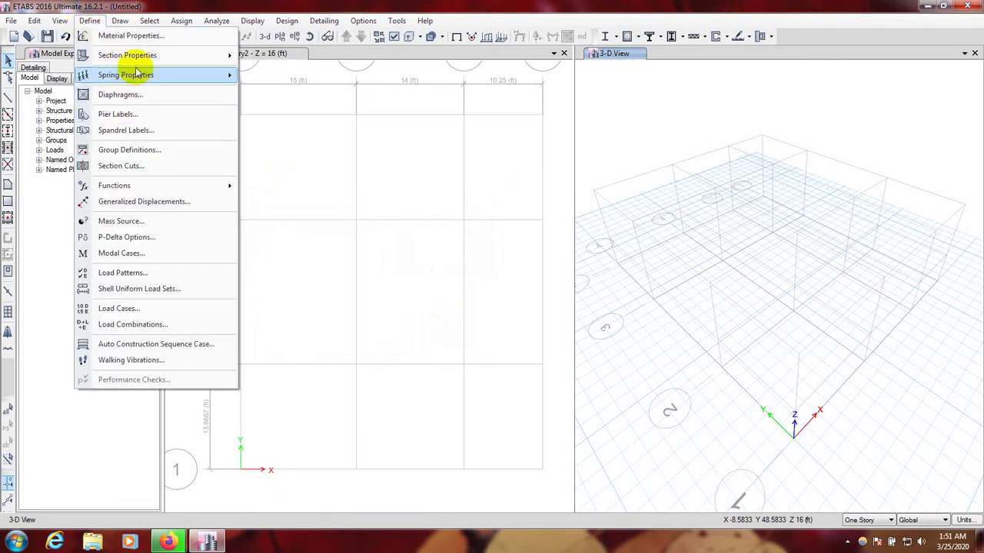
{"action": "mouse_move", "coordinate": [138, 54]}
{"action": "left_click", "coordinate": [286, 124]}
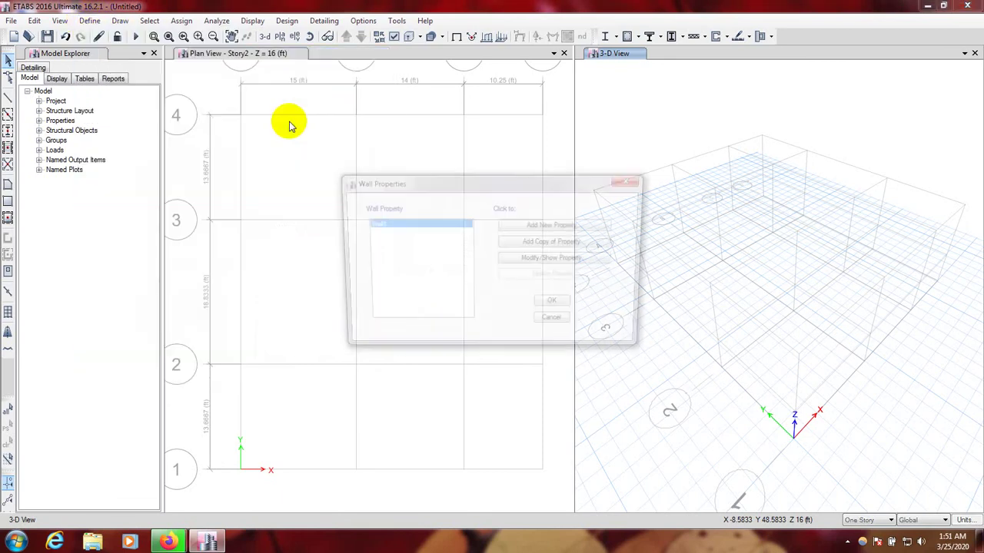
{"action": "left_click", "coordinate": [550, 259]}
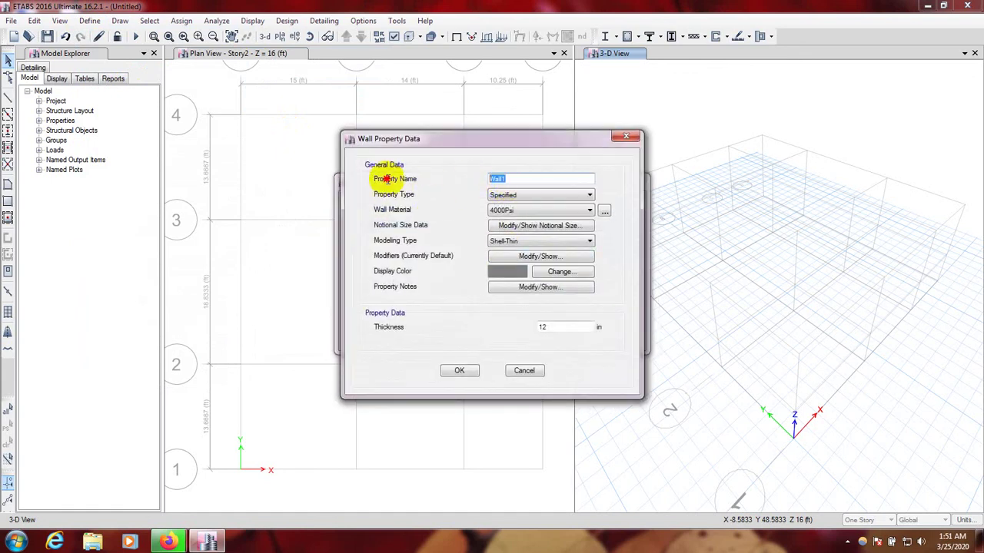
Rename Wall1 to 'Wall 8in' with 8 in thickness and Shell-Thin, and accept the wall list.
{"action": "left_click", "coordinate": [521, 178]}
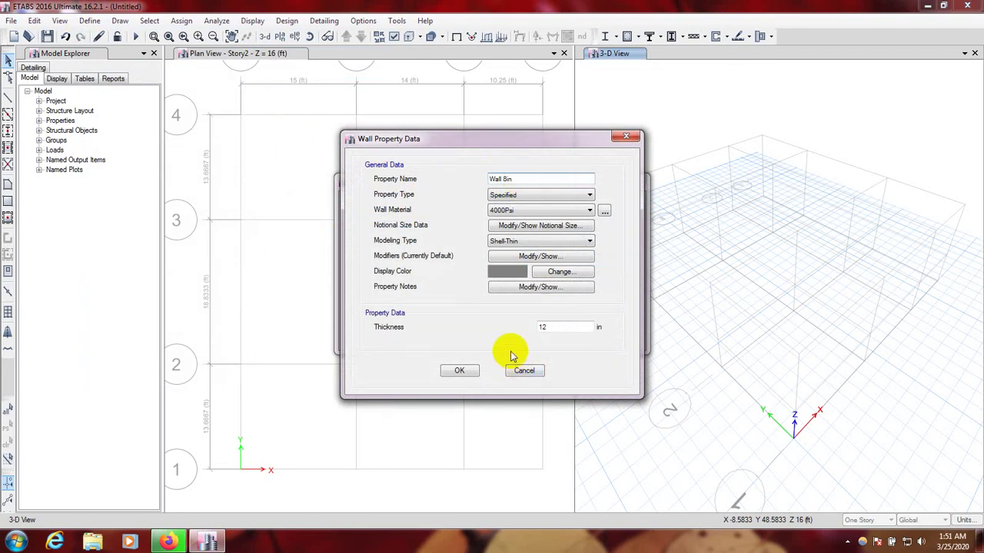
{"action": "double_click", "coordinate": [560, 326]}
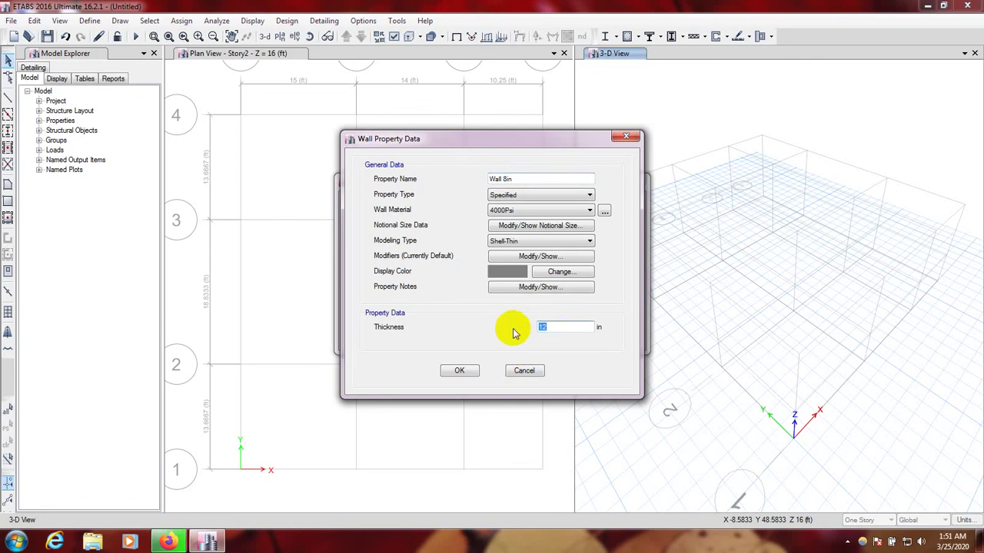
{"action": "type", "text": "8"}
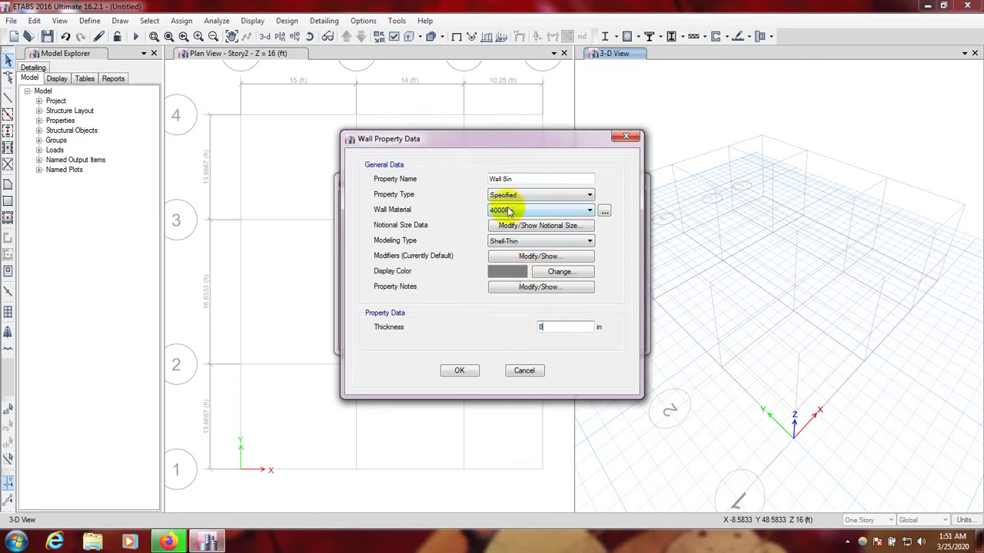
{"action": "left_click", "coordinate": [522, 241]}
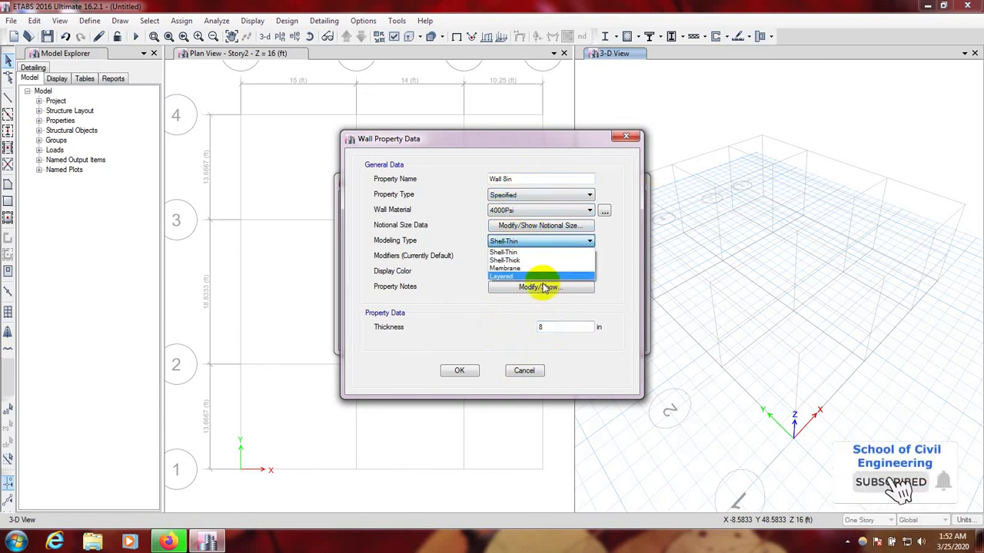
{"action": "left_click", "coordinate": [494, 330]}
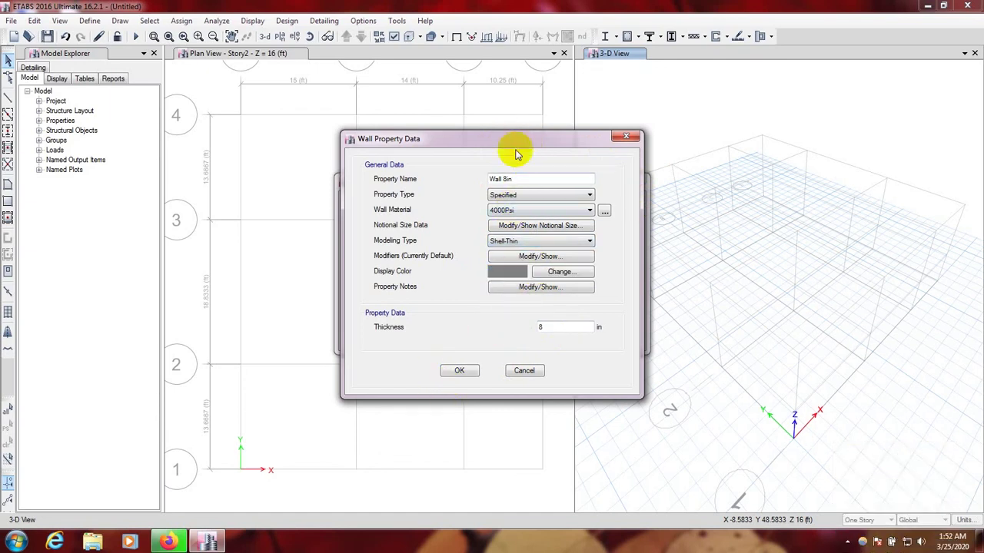
{"action": "left_click", "coordinate": [459, 370]}
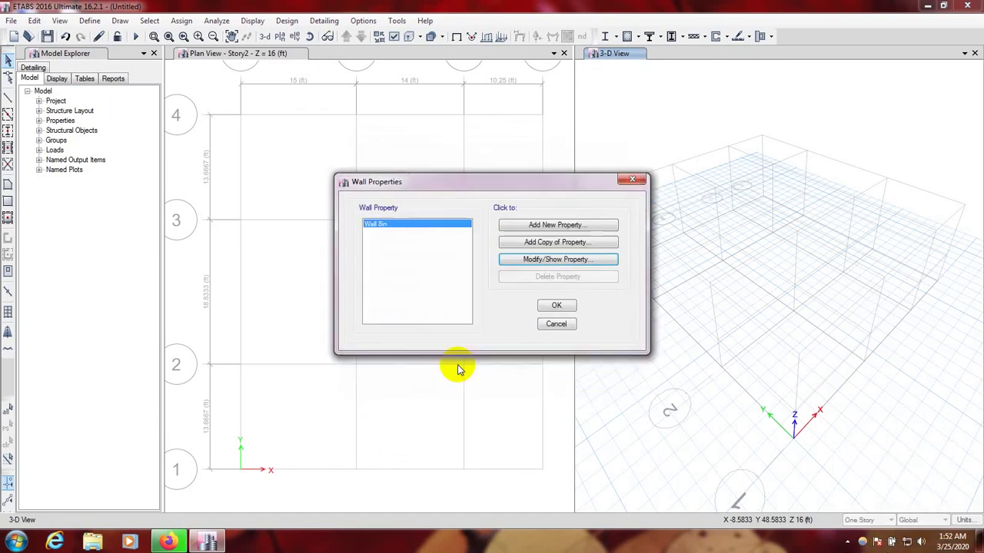
{"action": "left_click", "coordinate": [557, 305]}
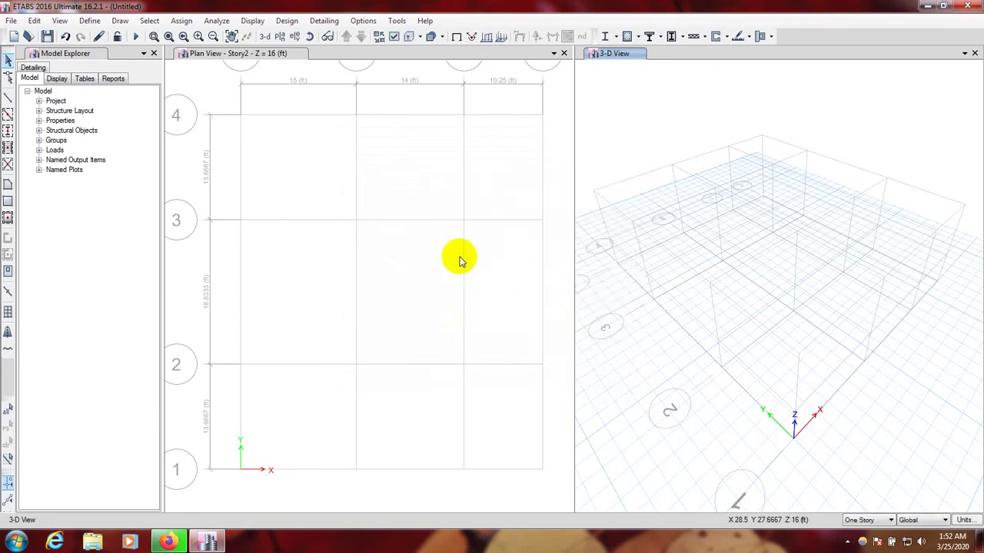